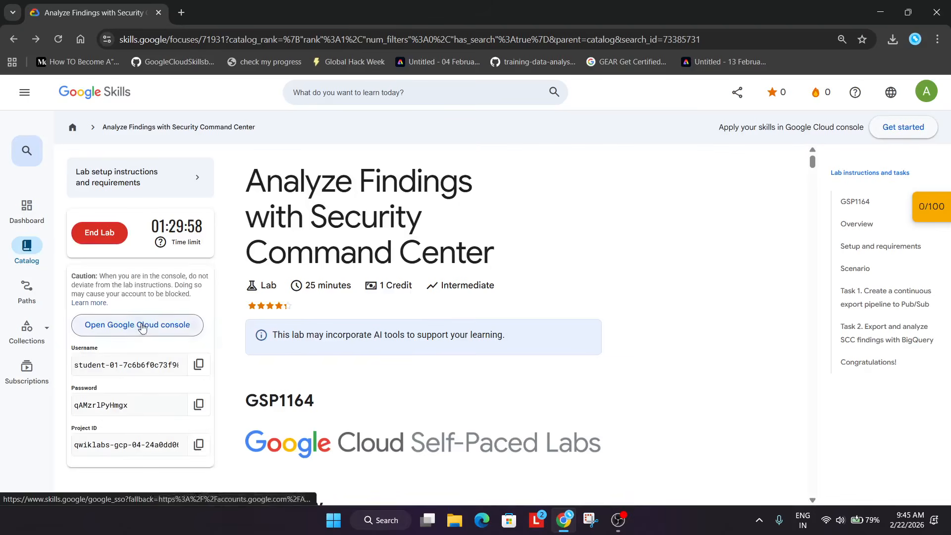
Open the Google Cloud console from the lab page in an incognito window
right_click(140, 325)
click(161, 390)
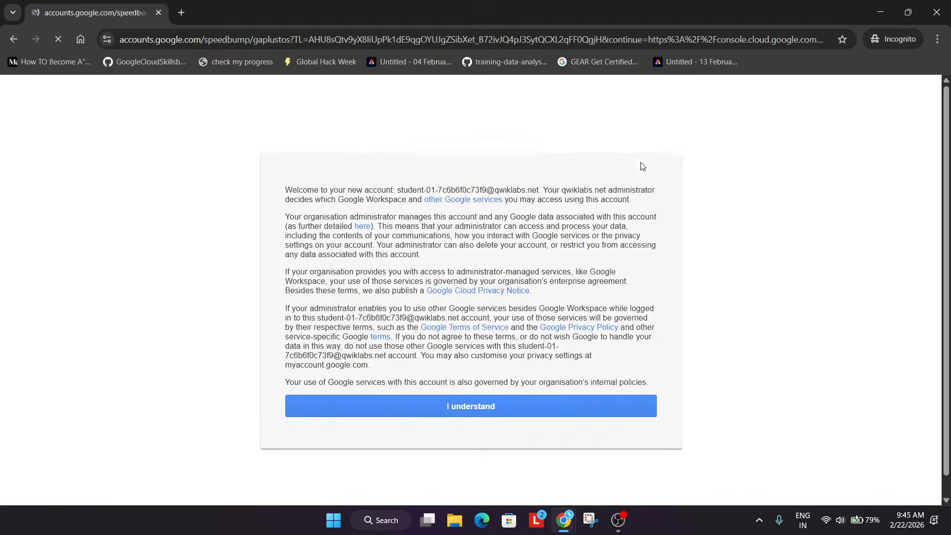
Acknowledge the new account welcome notice and get past the console welcome dialog
click(452, 403)
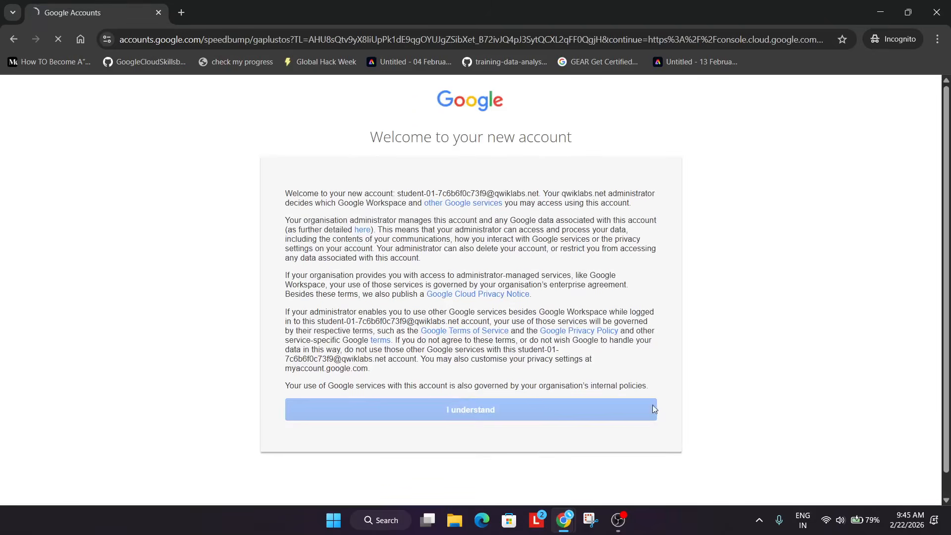
click(618, 520)
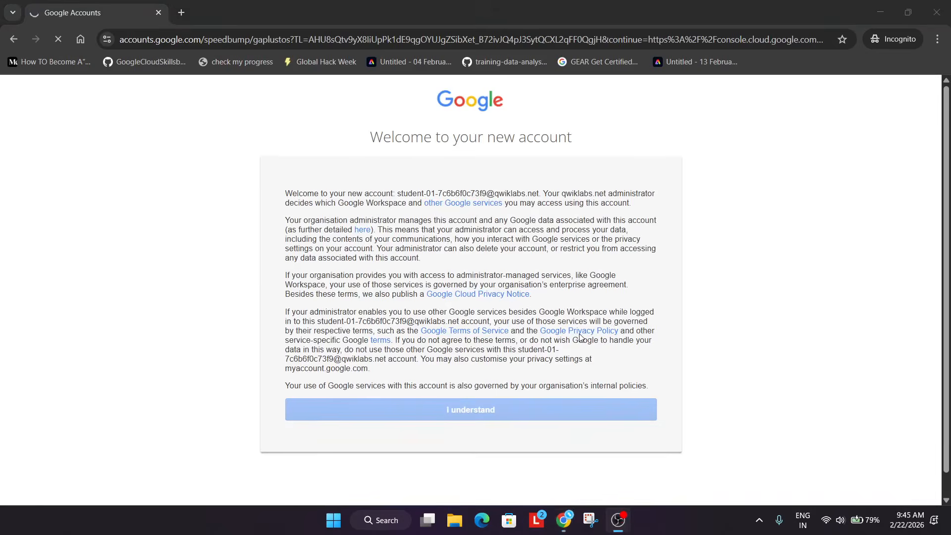
click(658, 354)
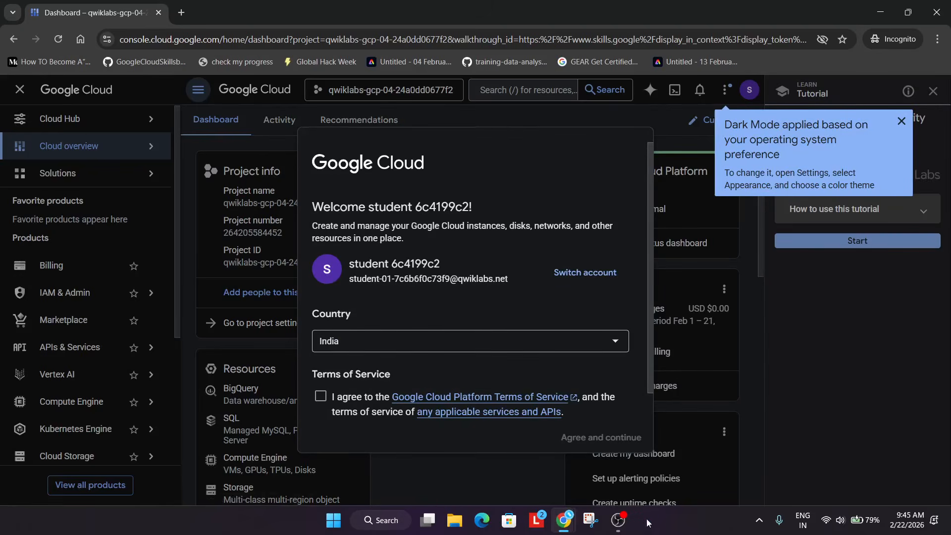
click(616, 519)
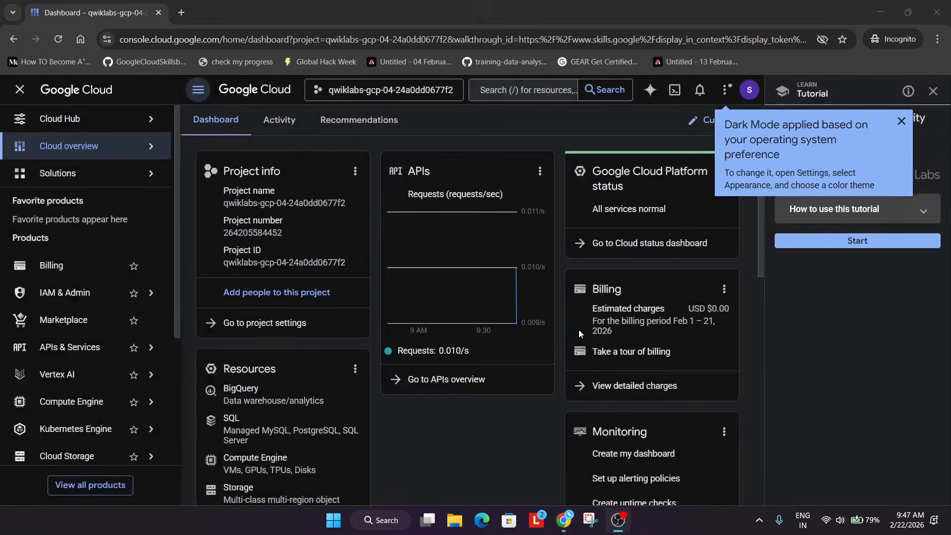
Switch the console color theme to Light and close the theme dialog
click(725, 89)
click(742, 120)
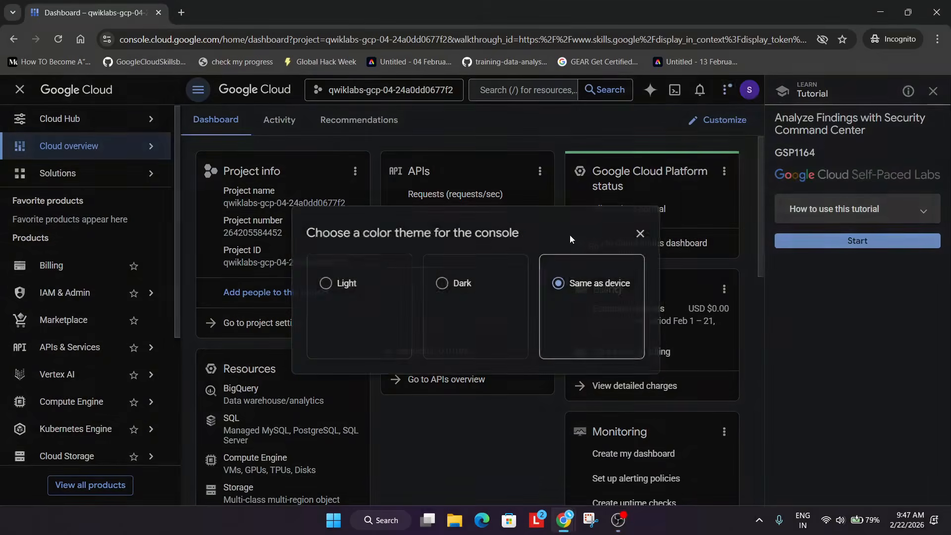
click(365, 291)
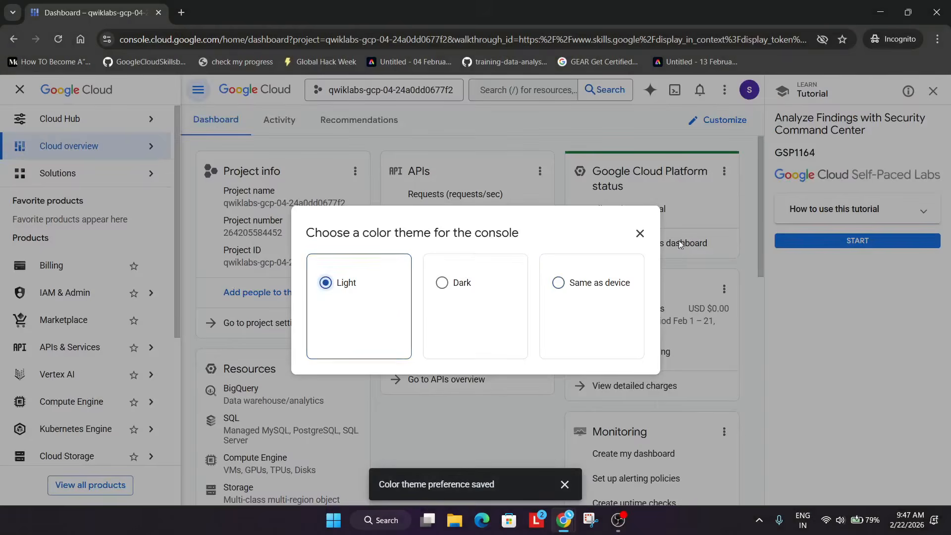
click(640, 234)
Close the tutorial panel and confirm leaving the tutorial
click(932, 91)
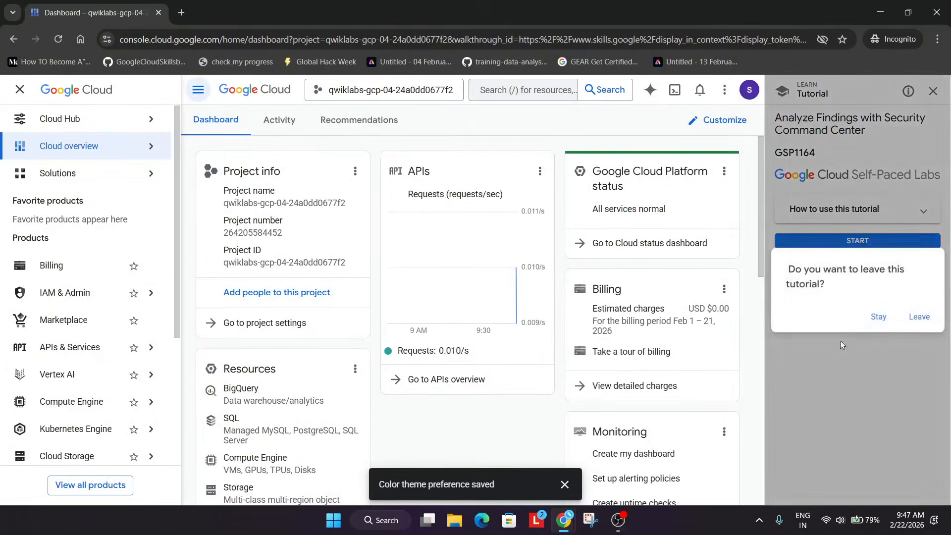
click(912, 323)
Search the console for pub sub and open the Pub/Sub Topics page in a new tab
click(528, 89)
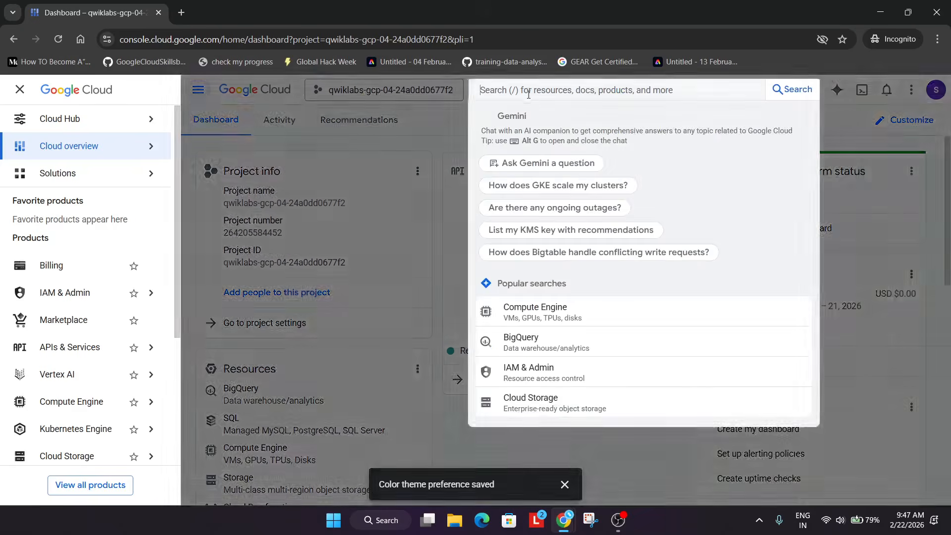
text(pub su)
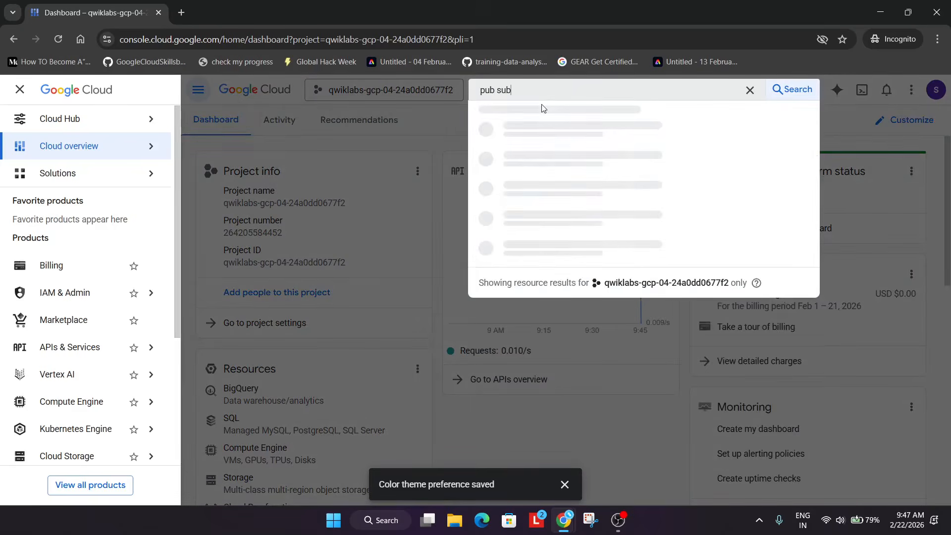
text(b)
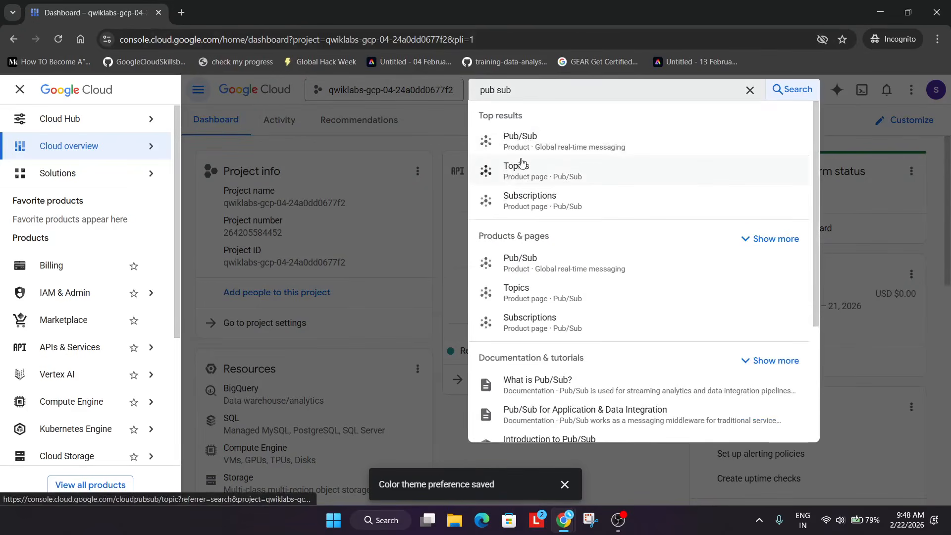
right_click(517, 165)
click(542, 180)
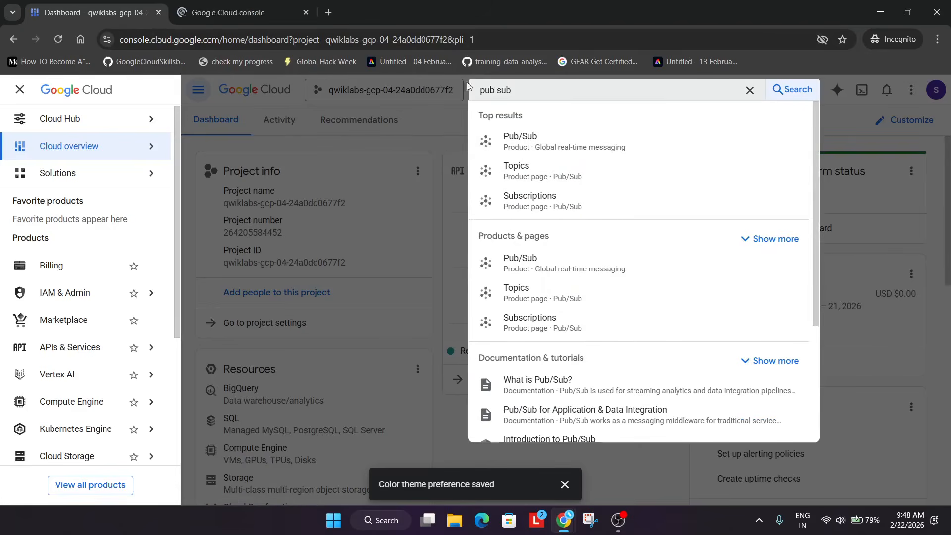
Search the console for security and open the Security product page in a new tab
triple_click(502, 91)
text(security)
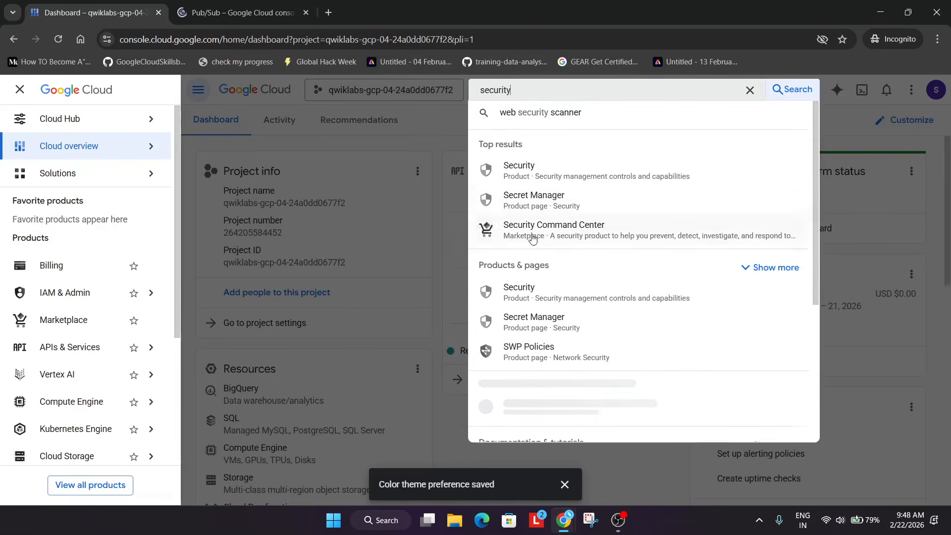
right_click(542, 167)
click(565, 180)
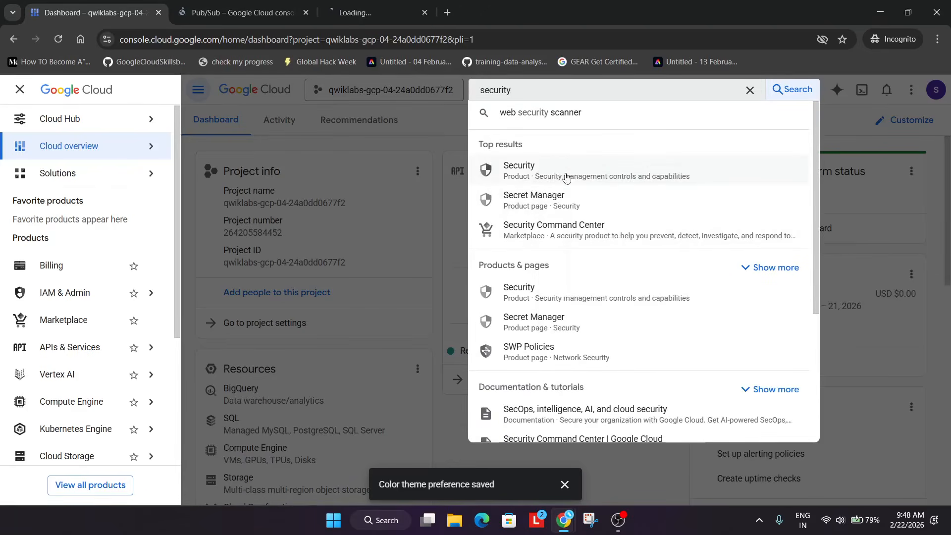
Open the Create topic form on the Pub/Sub Topics page
click(270, 4)
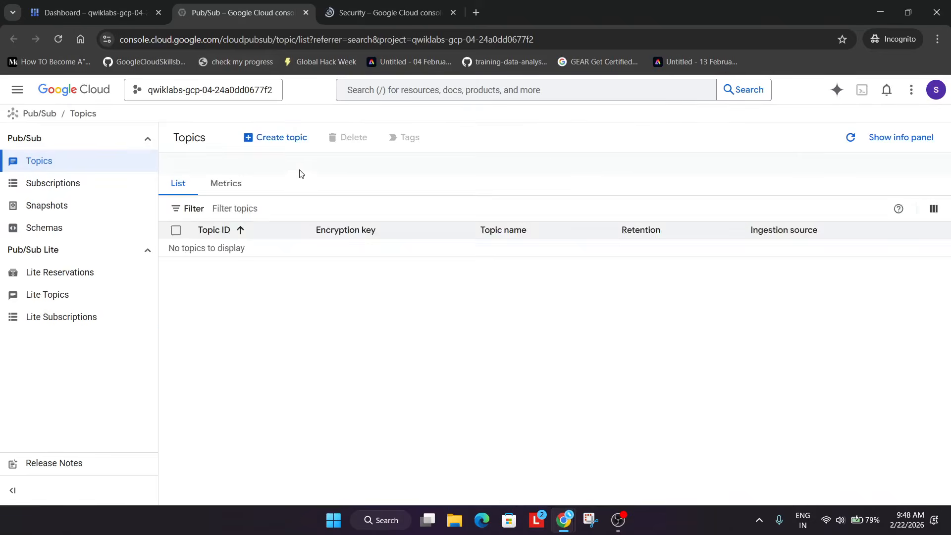
click(292, 140)
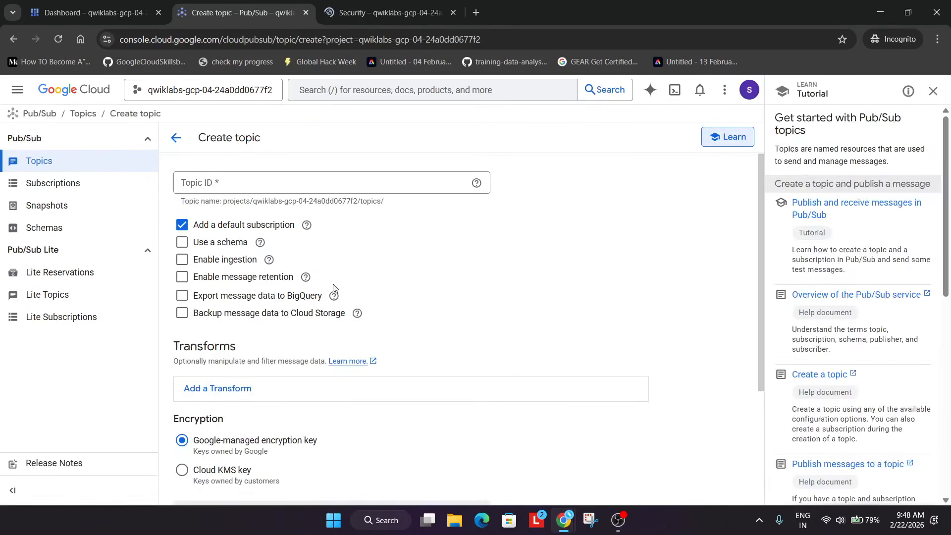
Copy the topic ID from the lab's Task 1 instructions and set the Topic ID to export-findings-pubsub-topic
key(alt+Tab)
key(alt+Tab)
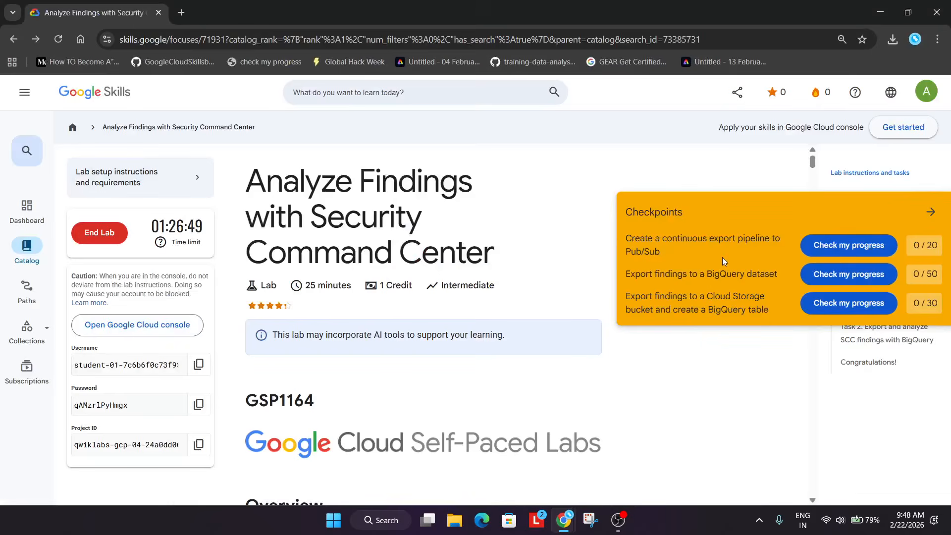
click(931, 211)
click(866, 294)
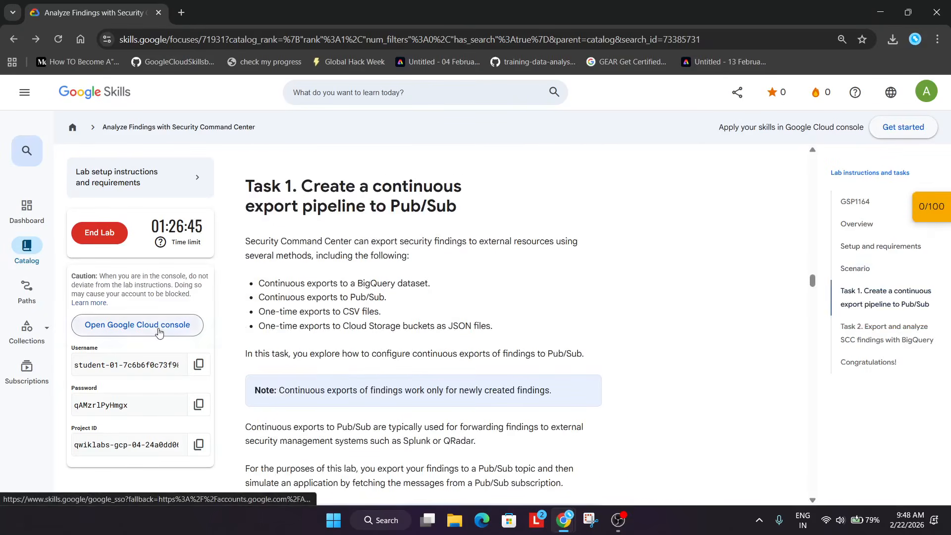
scroll(478, 295, down, 3)
scroll(478, 294, down, 7)
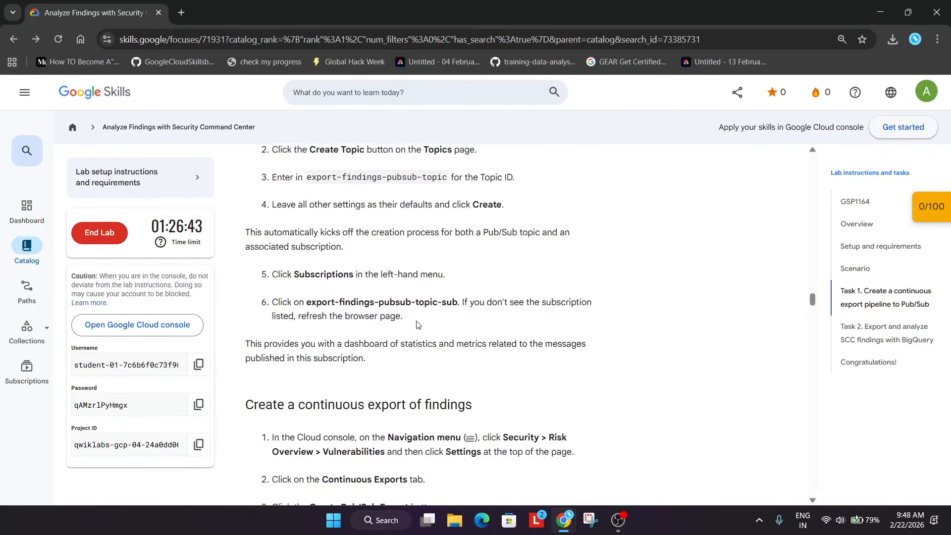
scroll(308, 302, up, 2)
drag(308, 302, 451, 305)
key(ctrl+c)
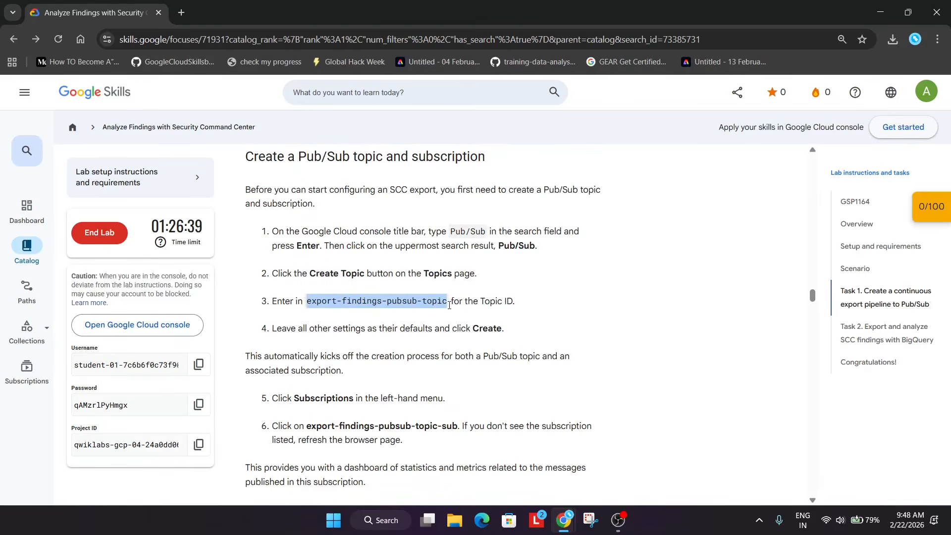
key(alt+Tab)
click(276, 189)
key(ctrl+v)
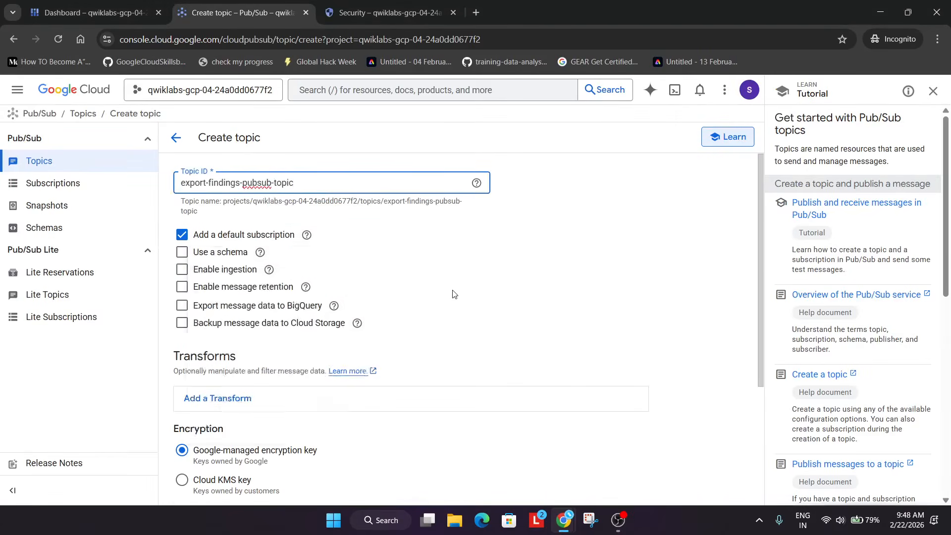
Create the topic with the default subscription and other default settings
scroll(452, 294, down, 3)
click(191, 480)
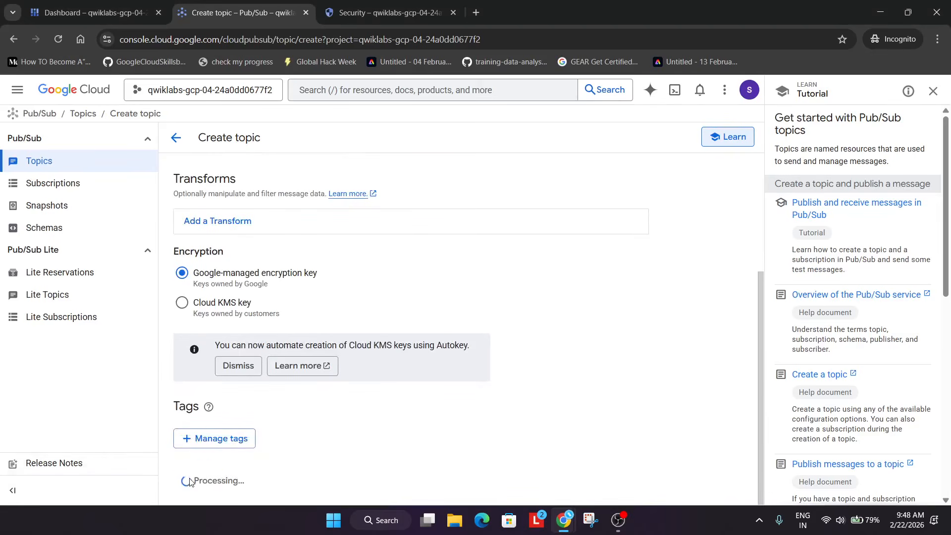
click(937, 100)
scroll(760, 257, up, 4)
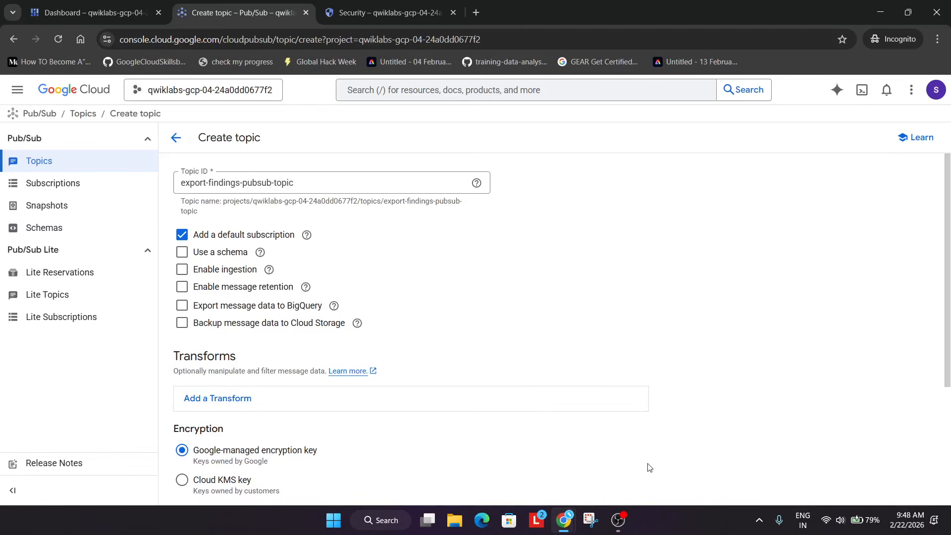
click(627, 514)
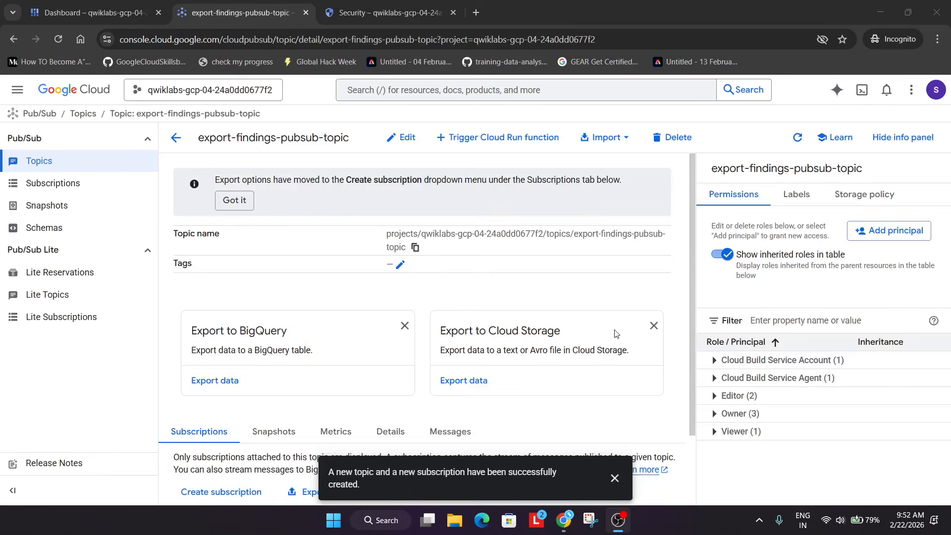
Open Security Command Center settings and start creating a Pub/Sub continuous export
click(626, 306)
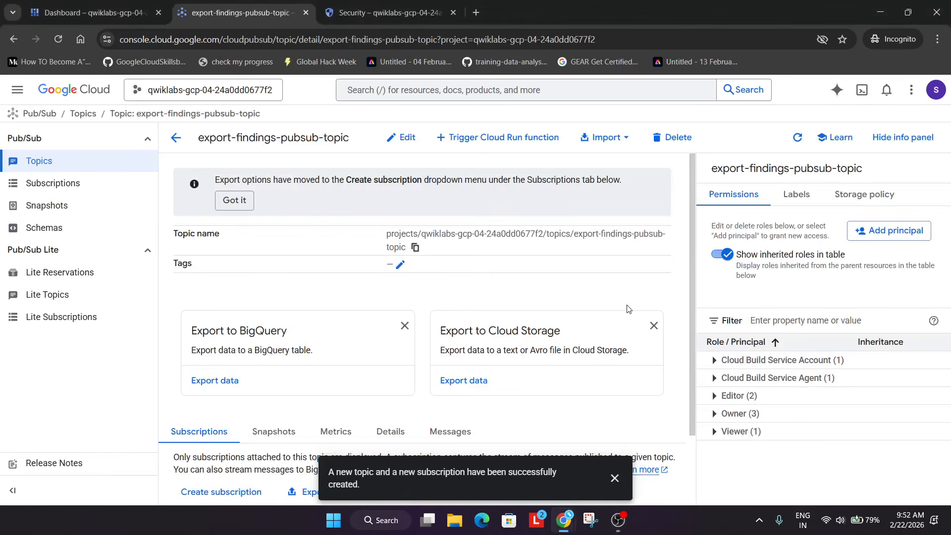
click(355, 5)
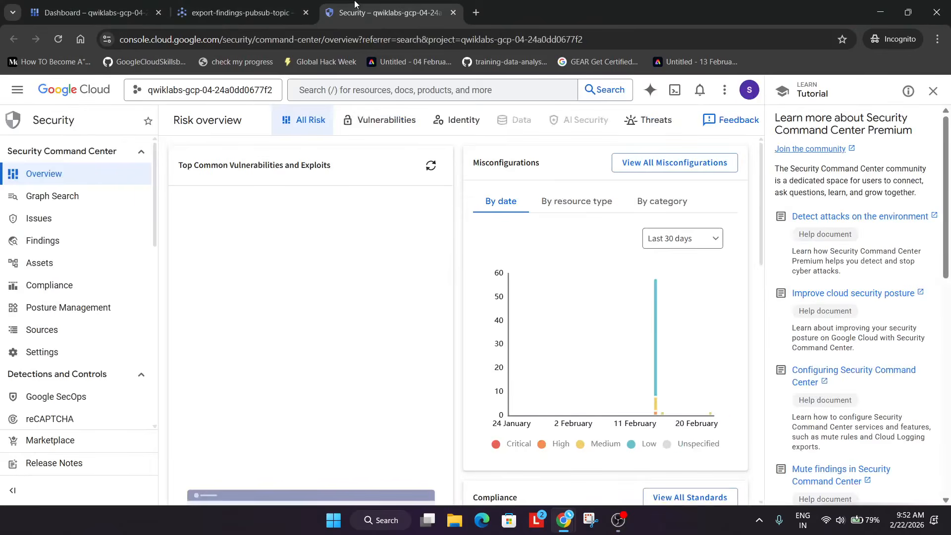
click(80, 362)
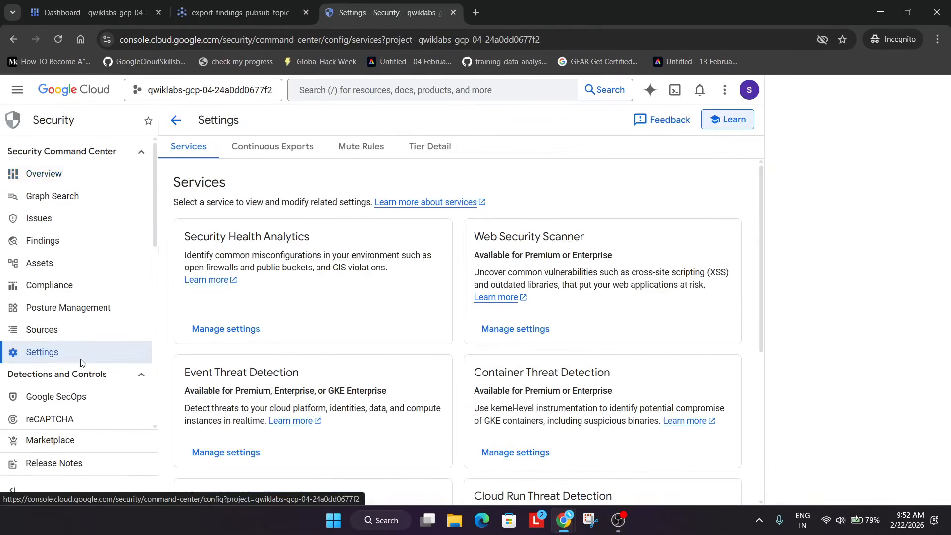
click(288, 147)
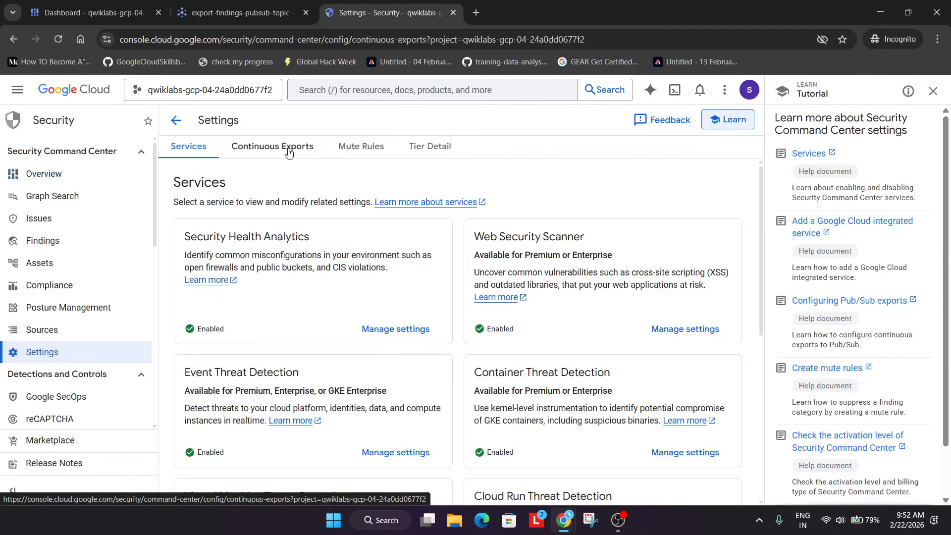
click(255, 239)
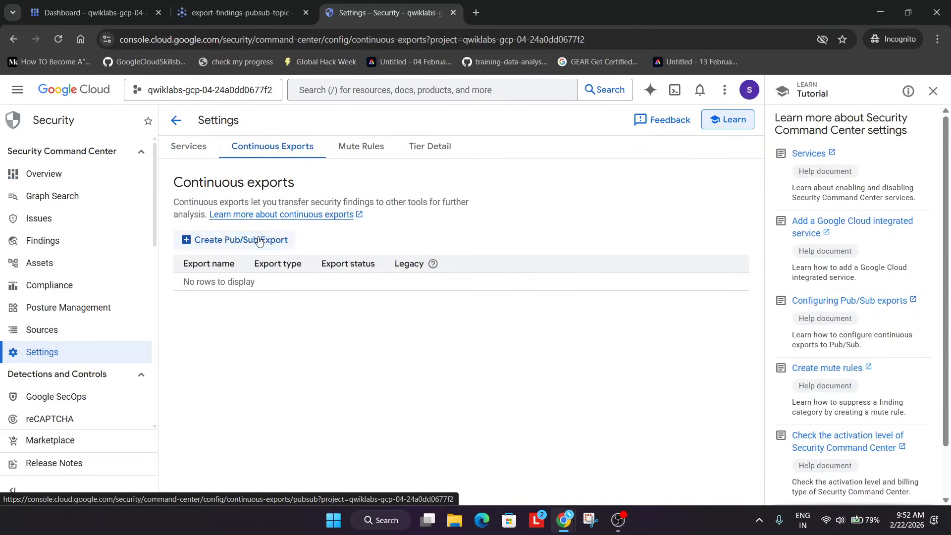
Copy the export name from the lab instructions and set the continuous export name to export-findings-pubsub
key(alt+Tab)
key(alt+Tab)
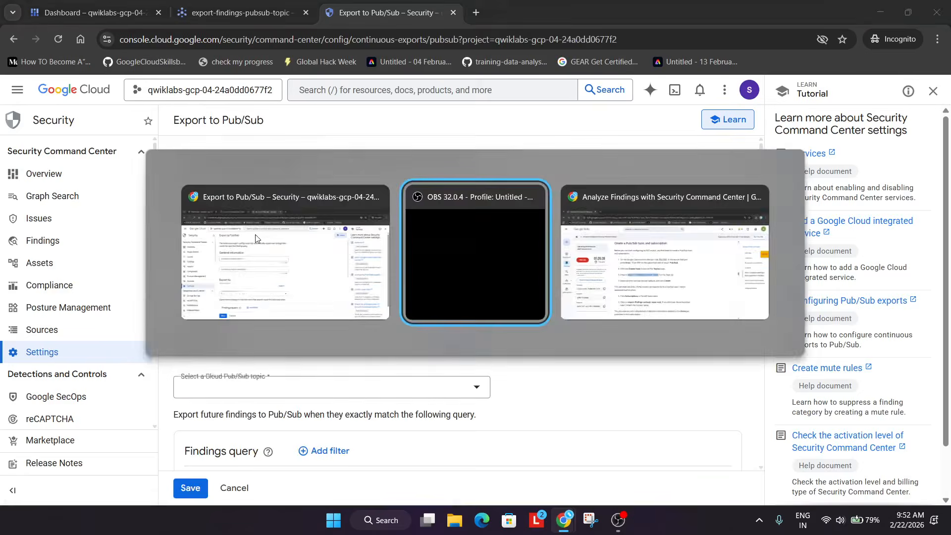
scroll(375, 329, down, 10)
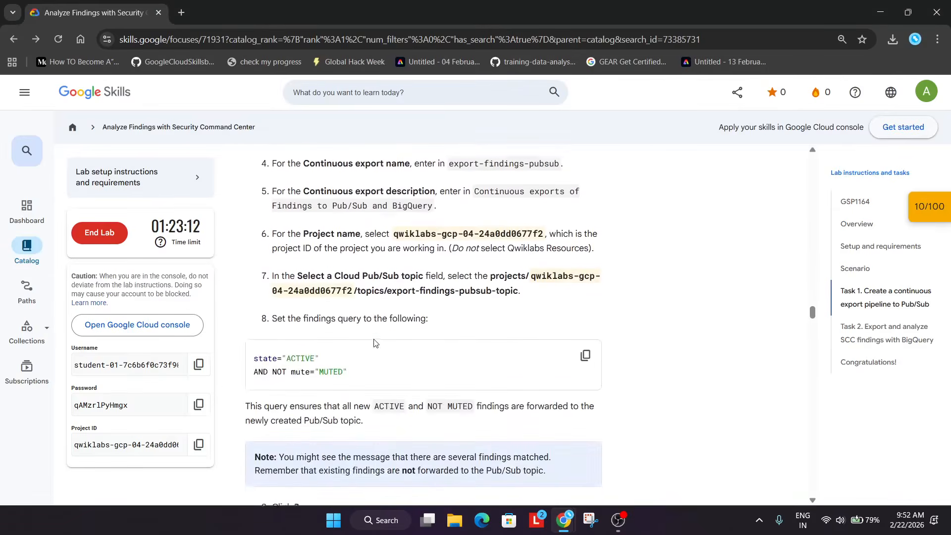
scroll(375, 341, up, 4)
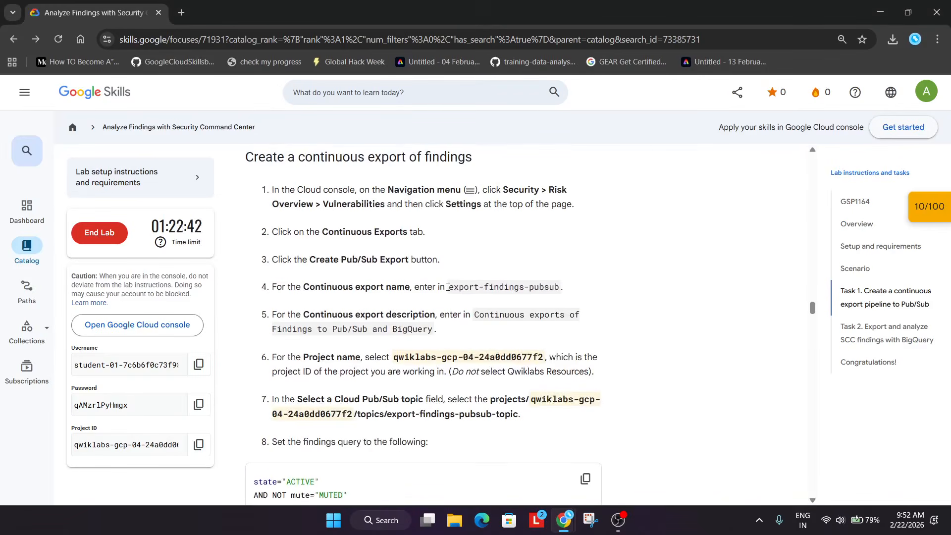
drag(448, 287, 555, 288)
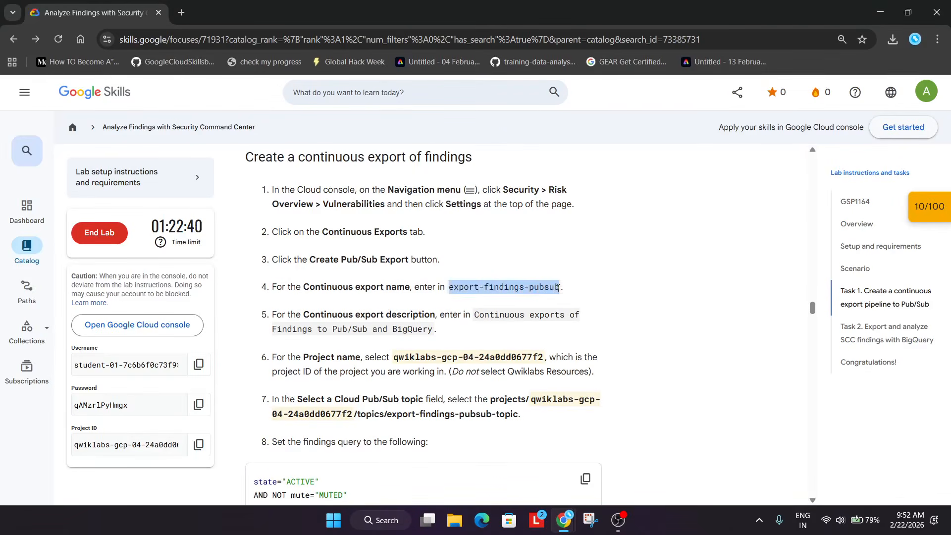
key(ctrl+c)
key(alt+Tab)
click(337, 226)
key(ctrl+v)
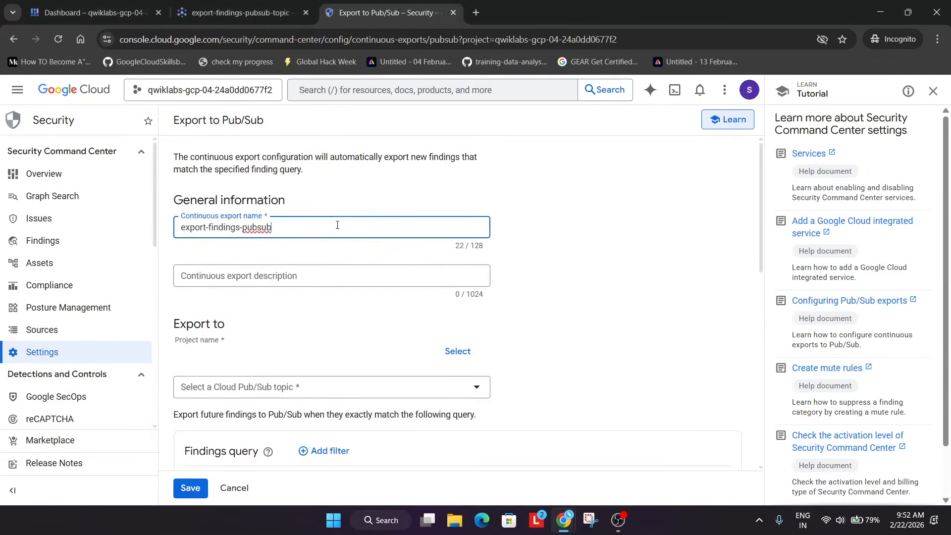
Copy the description from the lab instructions and set the continuous export description to Continuous exports of Findings to Pub/Sub and BigQuery
key(alt+Tab)
drag(474, 315, 437, 338)
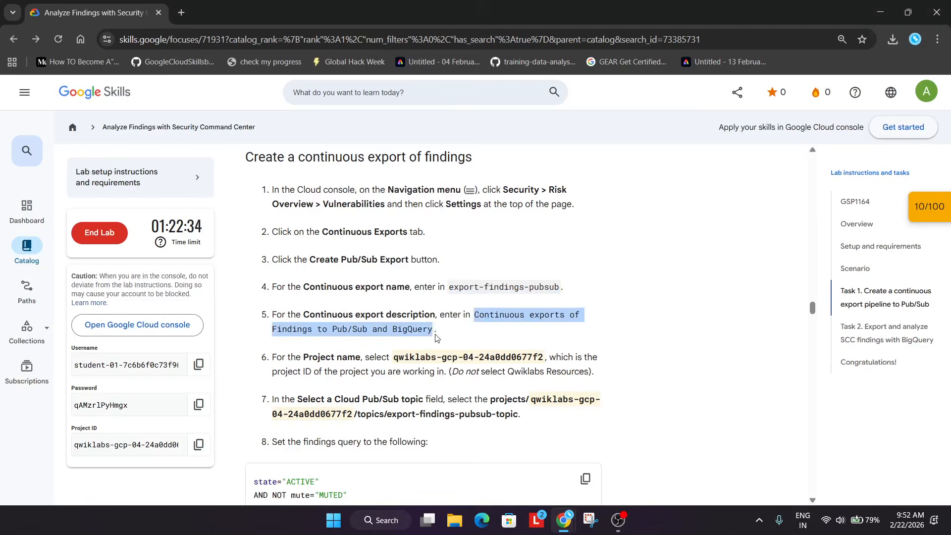
key(ctrl+c)
key(alt+Tab)
click(301, 273)
key(ctrl+v)
Select the lab project and choose the export-findings-pubsub-topic as the export's Cloud Pub/Sub topic
click(466, 352)
click(301, 237)
scroll(307, 297, down, 2)
click(307, 325)
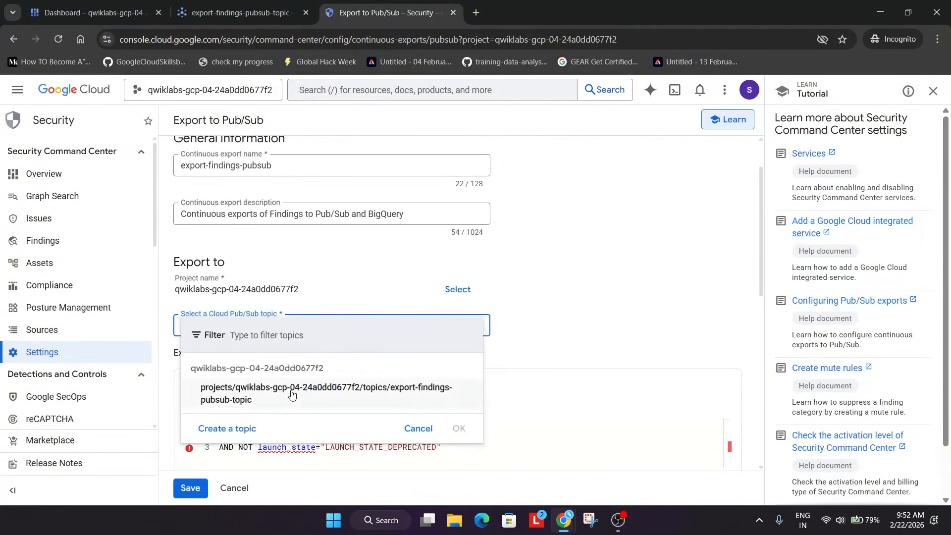
click(291, 394)
scroll(300, 382, down, 3)
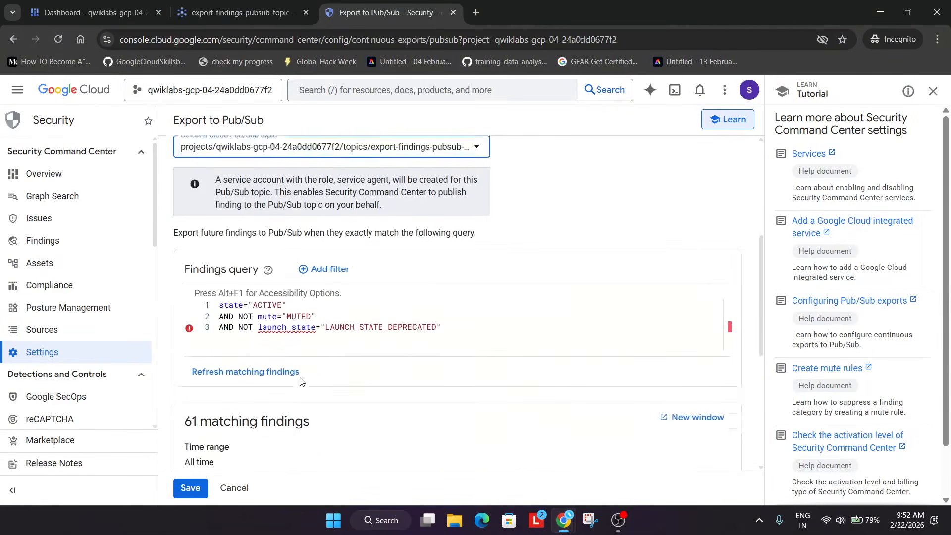
Replace the findings query with state="ACTIVE" AND NOT mute="MUTED" copied from the instructions, and save the export
key(alt+Tab)
scroll(578, 315, down, 5)
click(585, 293)
key(alt+Tab)
click(436, 258)
key(ctrl+a)
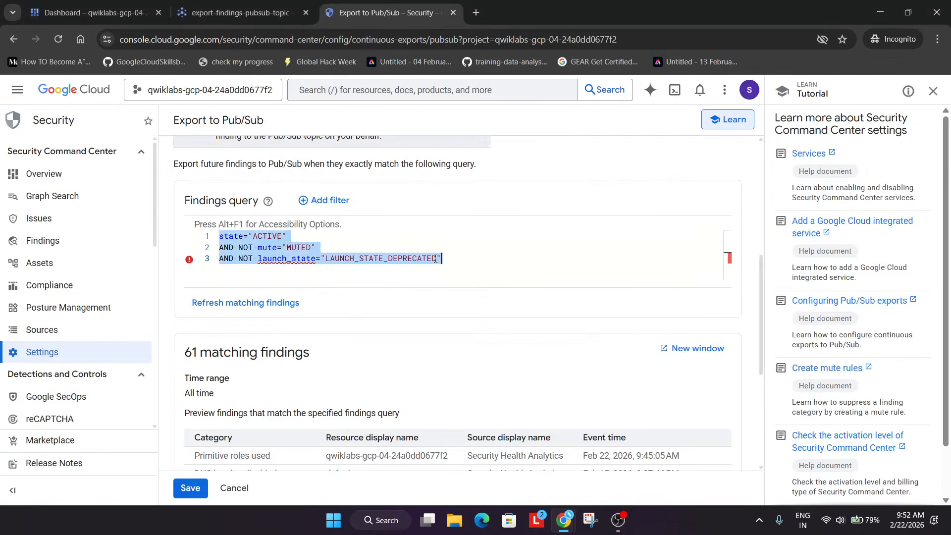
key(ctrl+v)
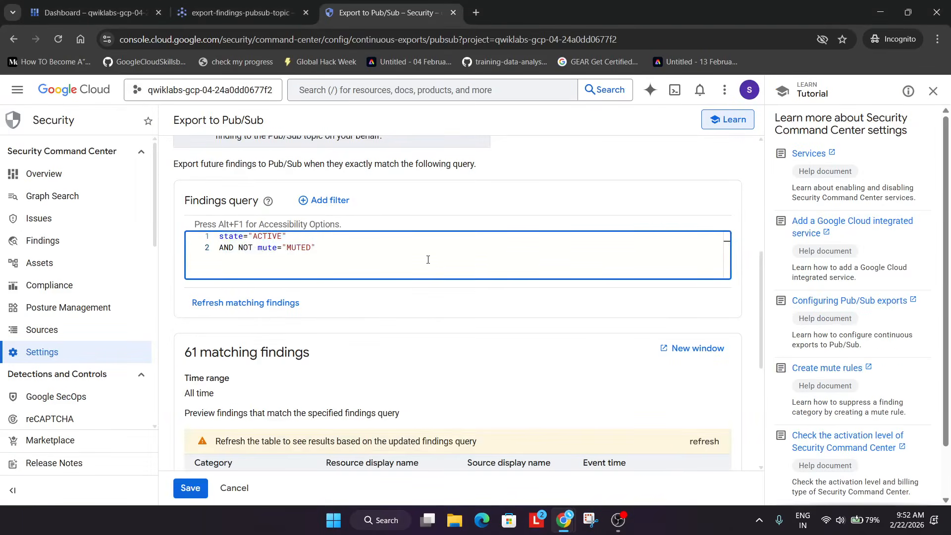
scroll(433, 259, down, 1)
click(189, 488)
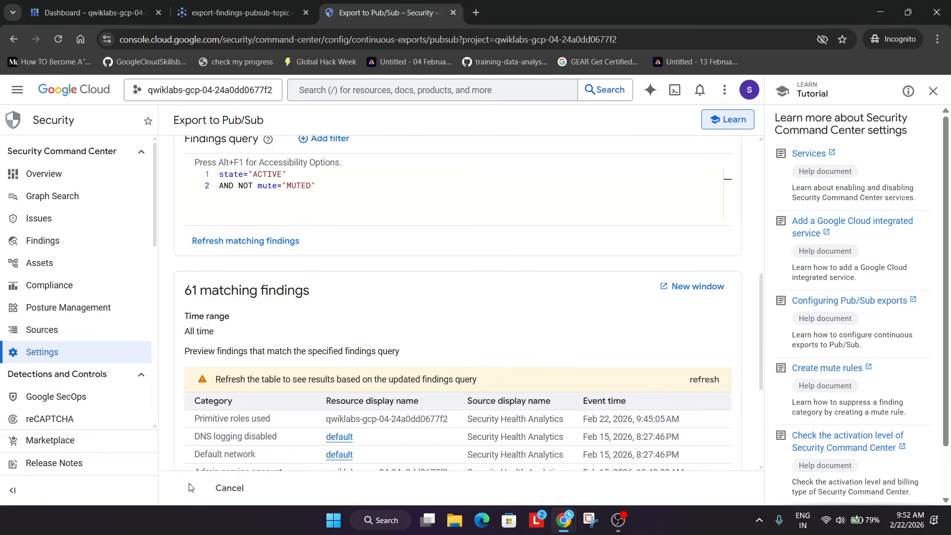
Open a Cloud Shell session and set the terminal text size to Largest
click(933, 91)
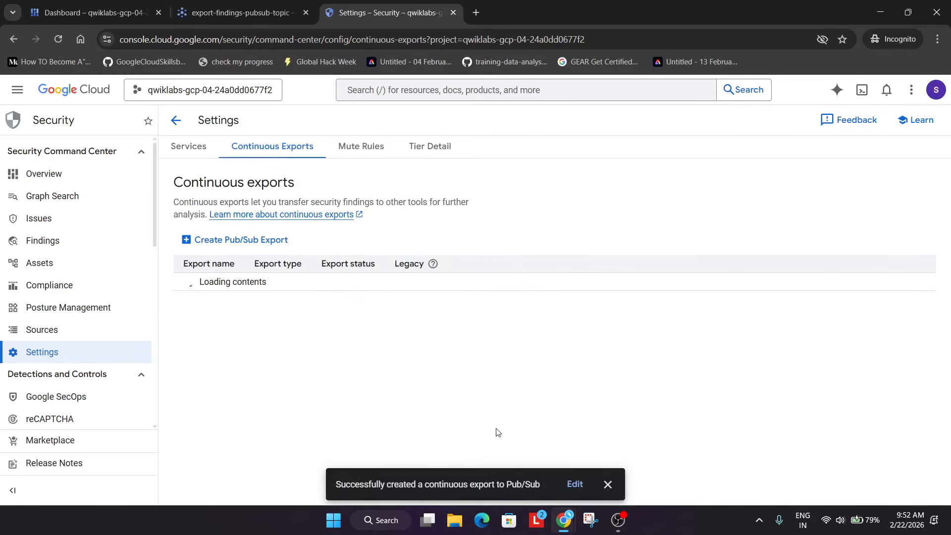
click(607, 484)
key(alt+Tab)
scroll(533, 299, down, 6)
key(alt+Tab)
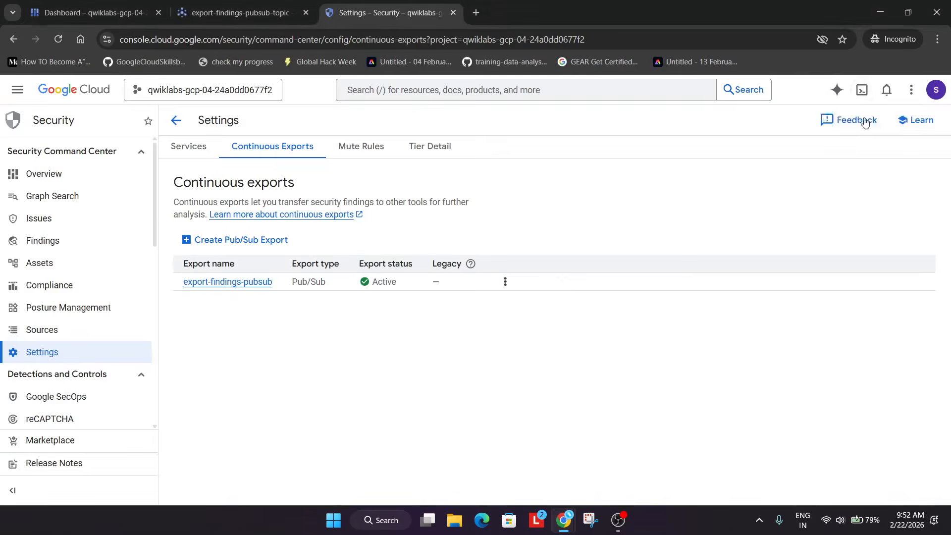
click(861, 90)
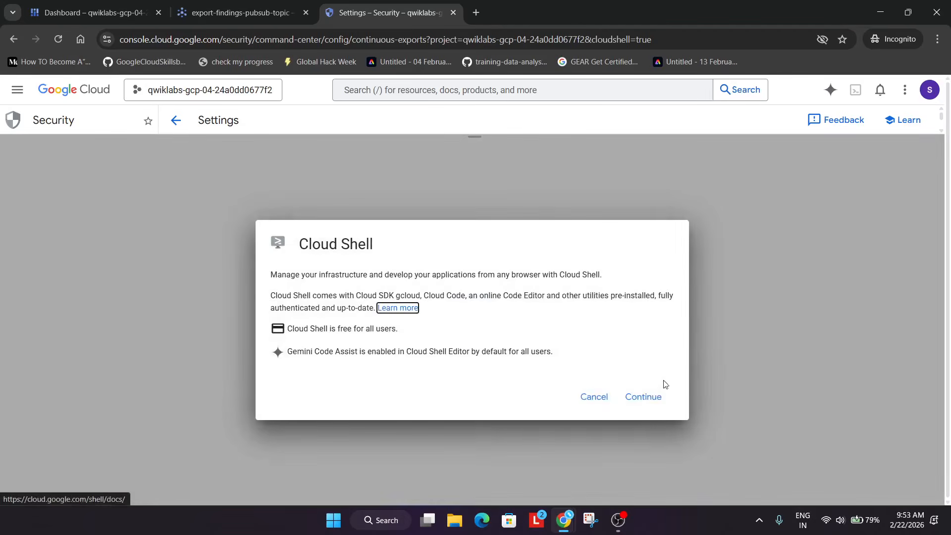
click(660, 395)
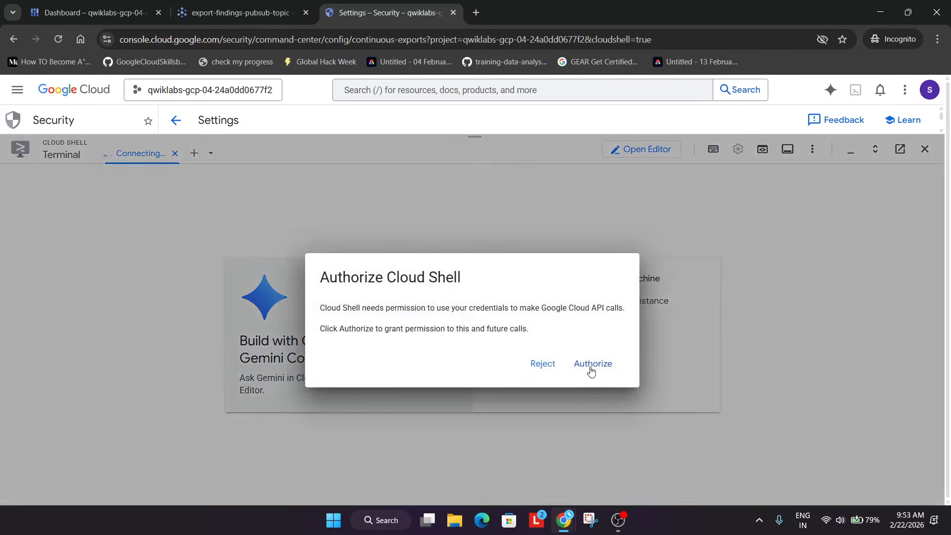
click(591, 365)
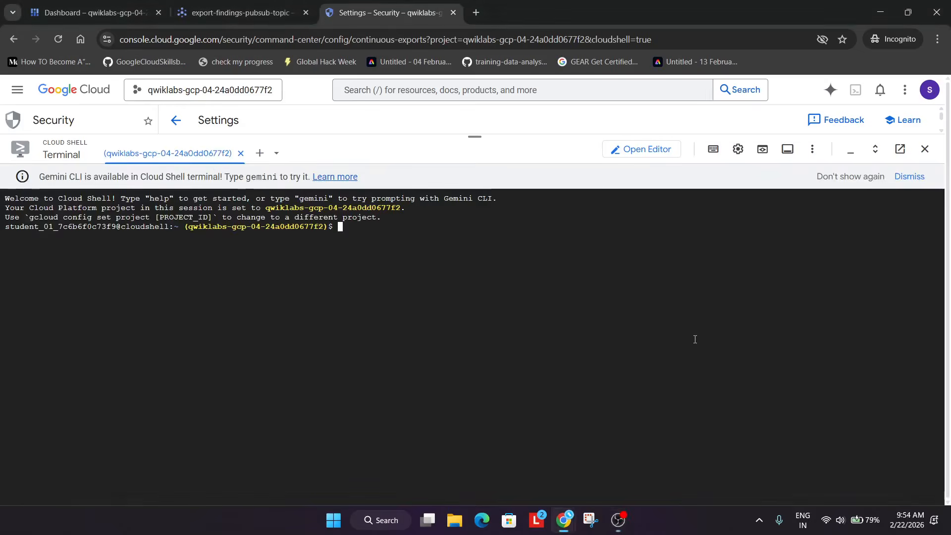
click(738, 149)
mouse_move(675, 198)
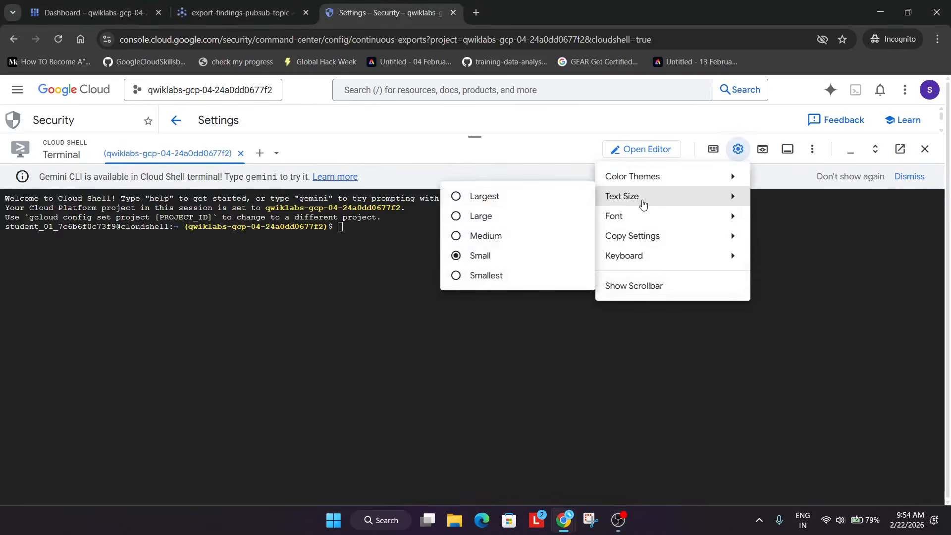
click(551, 196)
Copy and run the command creating VM instance-1 in zone us-east1-d with machine type e2-micro and cloud-platform scopes
key(alt+Tab)
key(Tab)
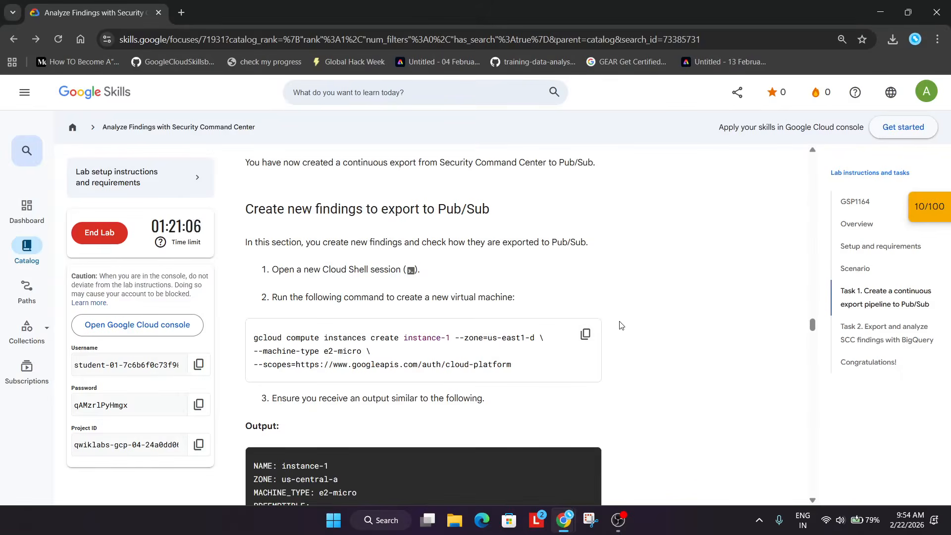
click(584, 334)
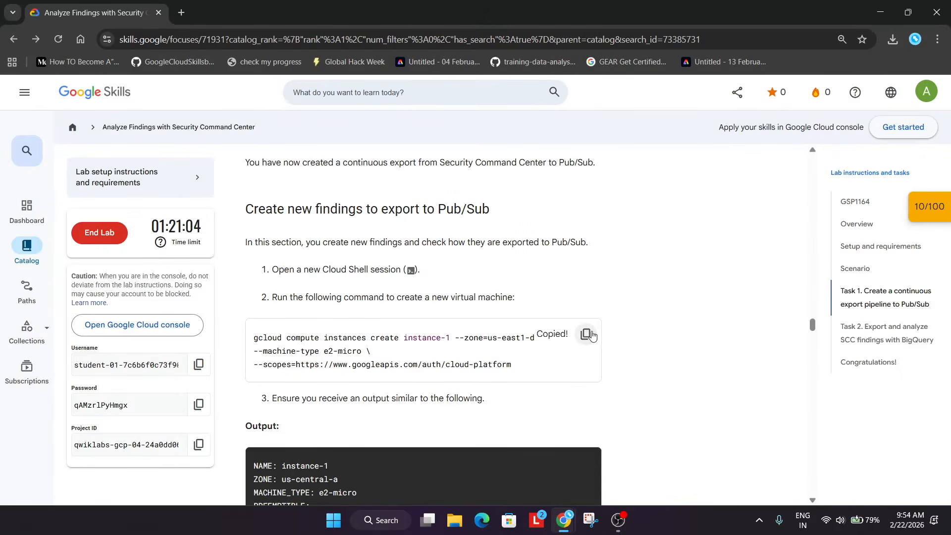
key(alt+Tab)
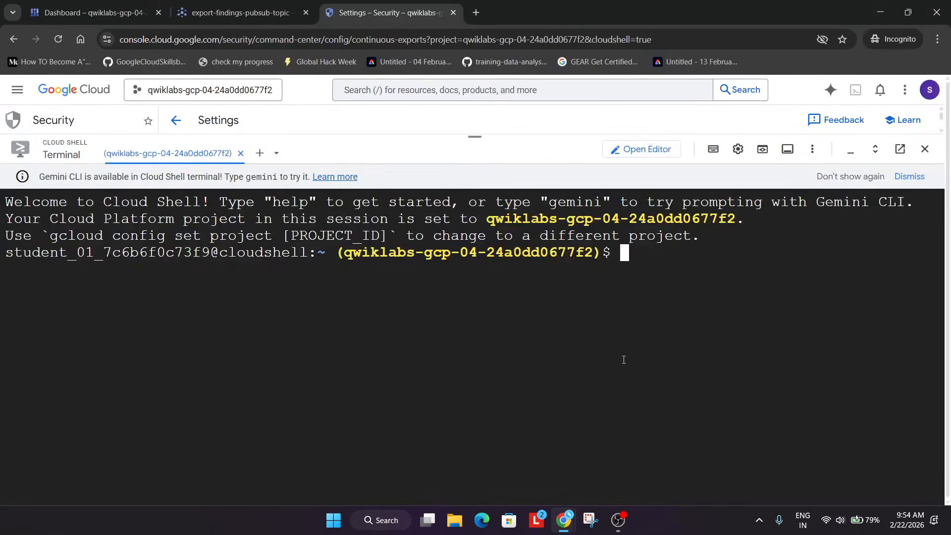
key(ctrl+v)
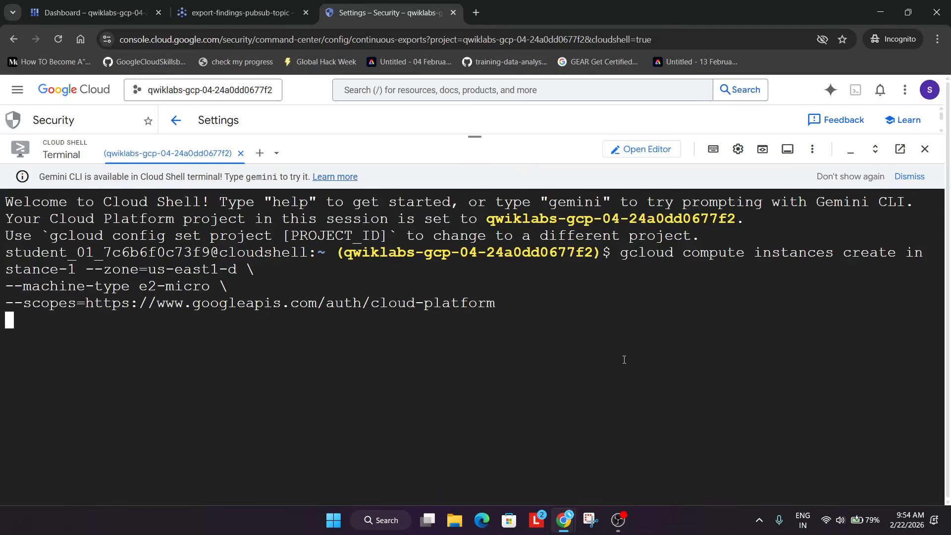
Review the lab instructions for viewing the exported findings in the Pub/Sub subscription
key(alt+Tab)
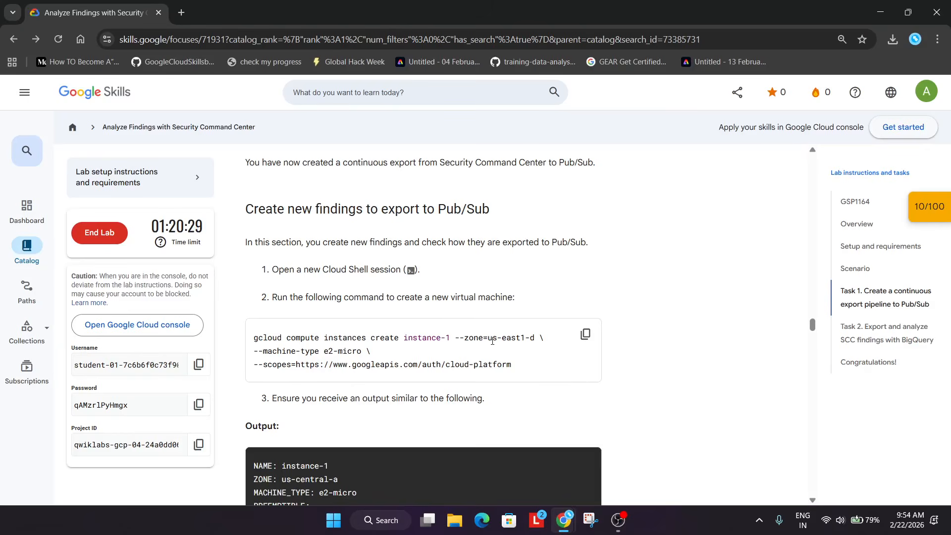
scroll(492, 341, down, 5)
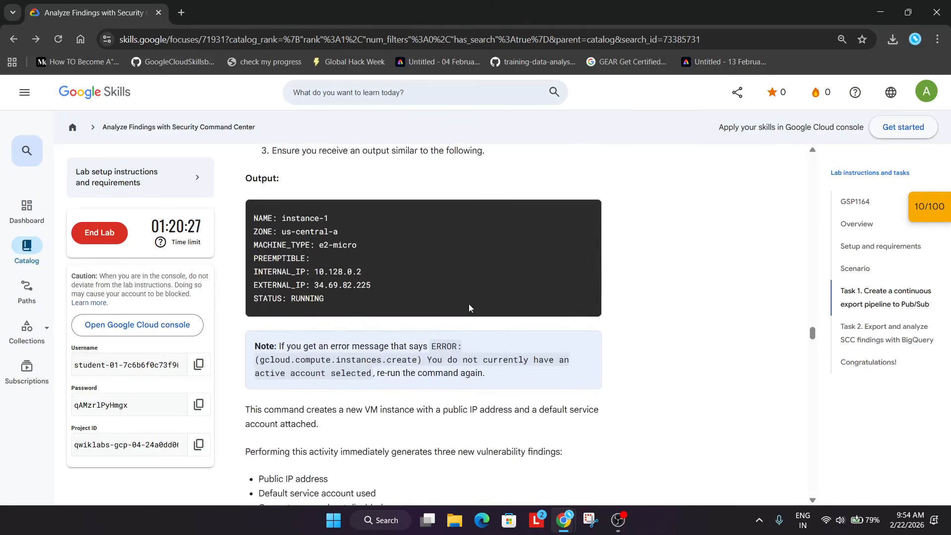
drag(280, 345, 491, 374)
scroll(491, 372, up, 5)
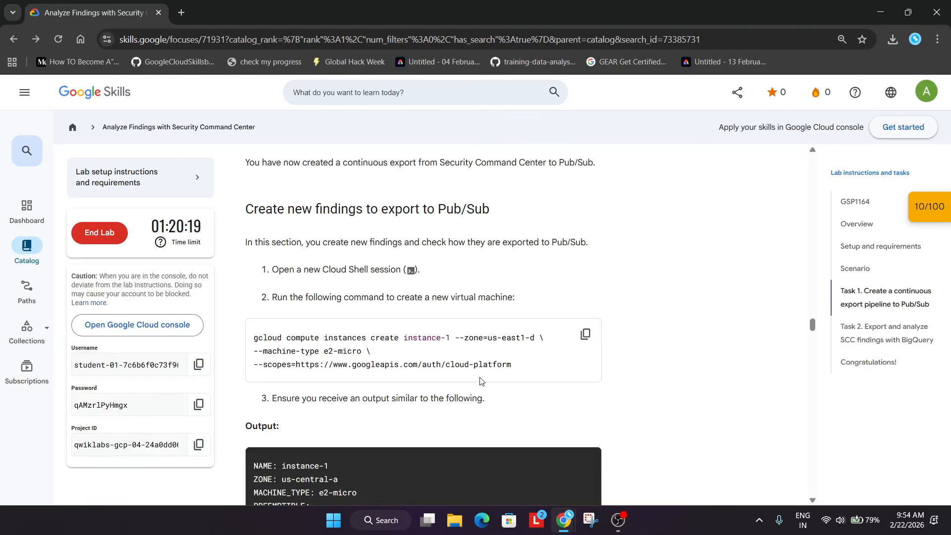
scroll(482, 381, down, 12)
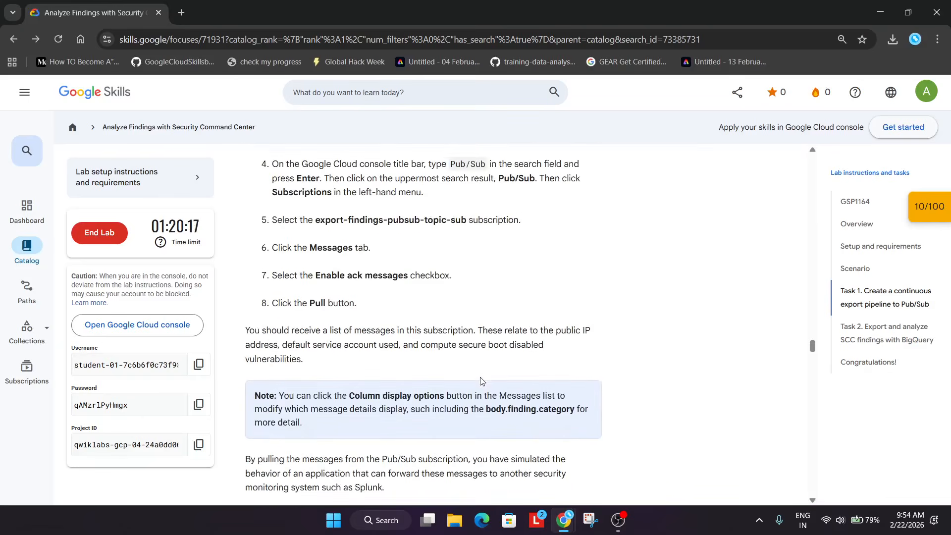
scroll(483, 380, up, 5)
key(alt+Tab)
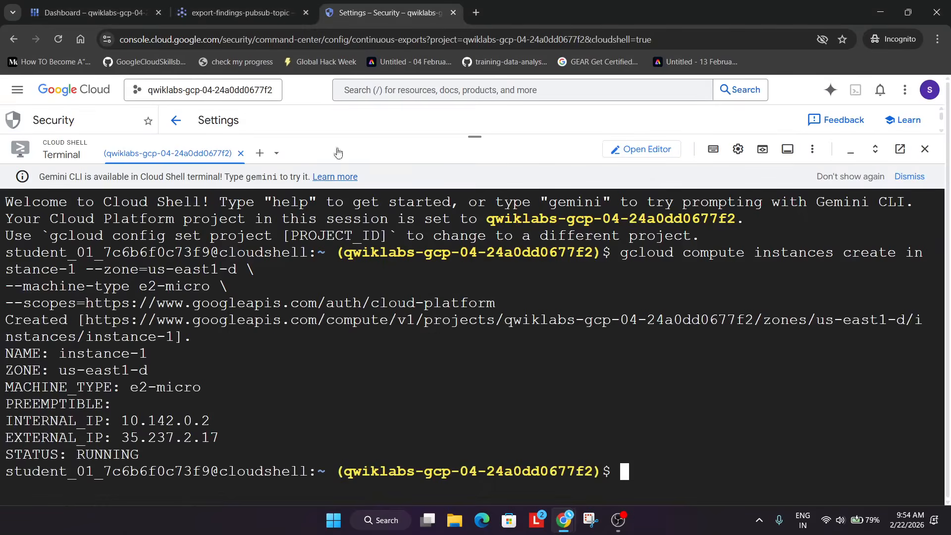
Open the export-findings-pubsub-topic-sub subscription's messages, enable ack messages, and pull the messages
click(234, 7)
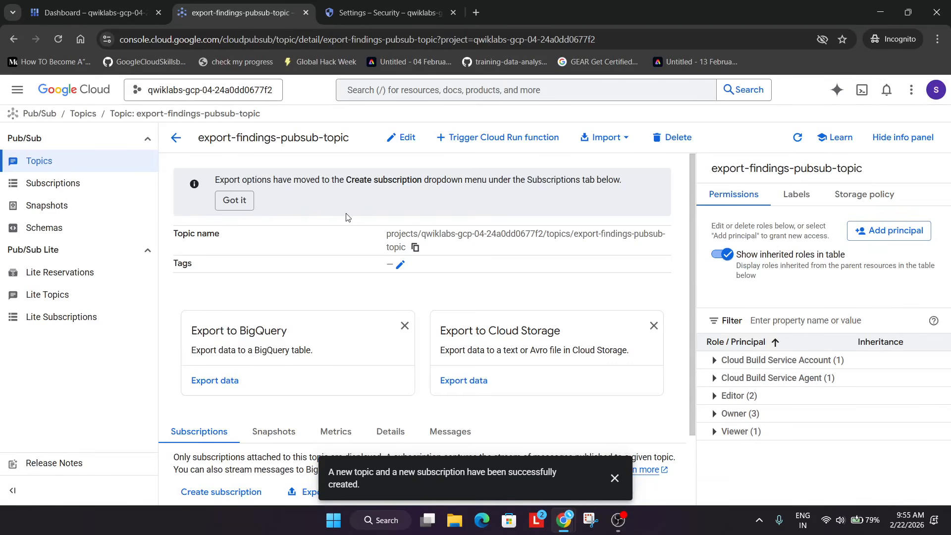
key(alt+Tab)
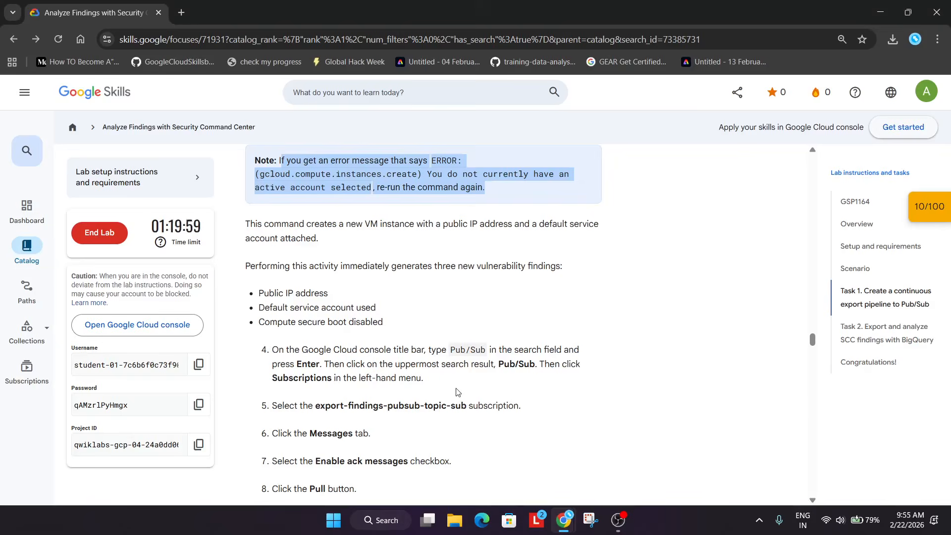
key(alt+Tab)
scroll(246, 438, down, 2)
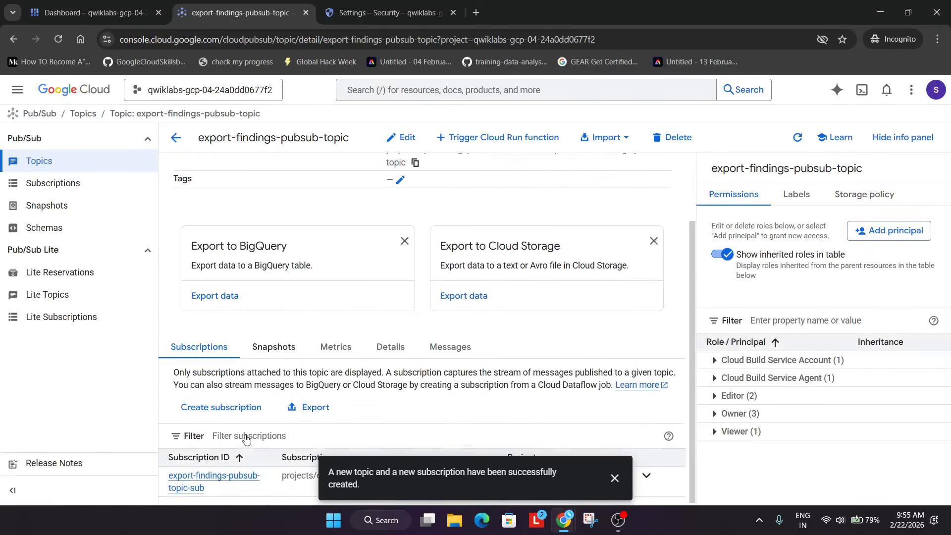
click(213, 474)
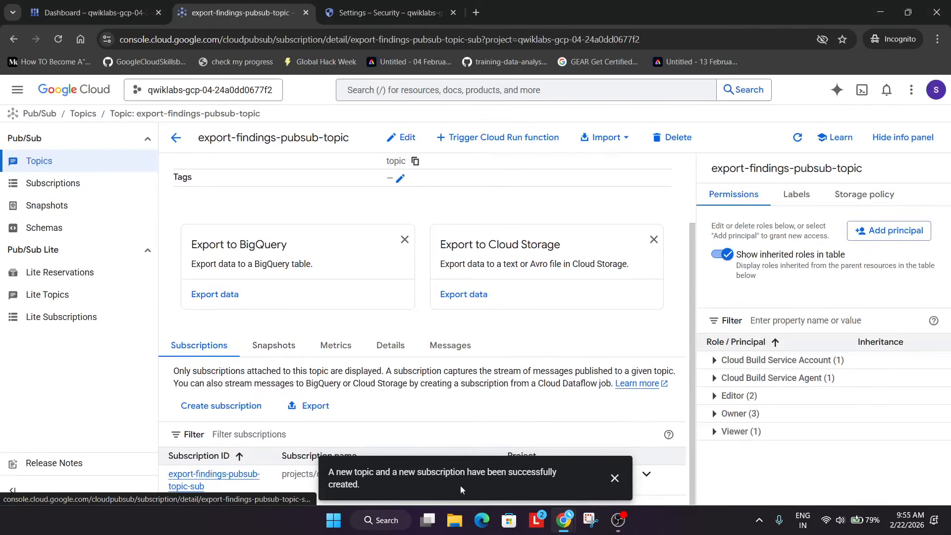
click(614, 477)
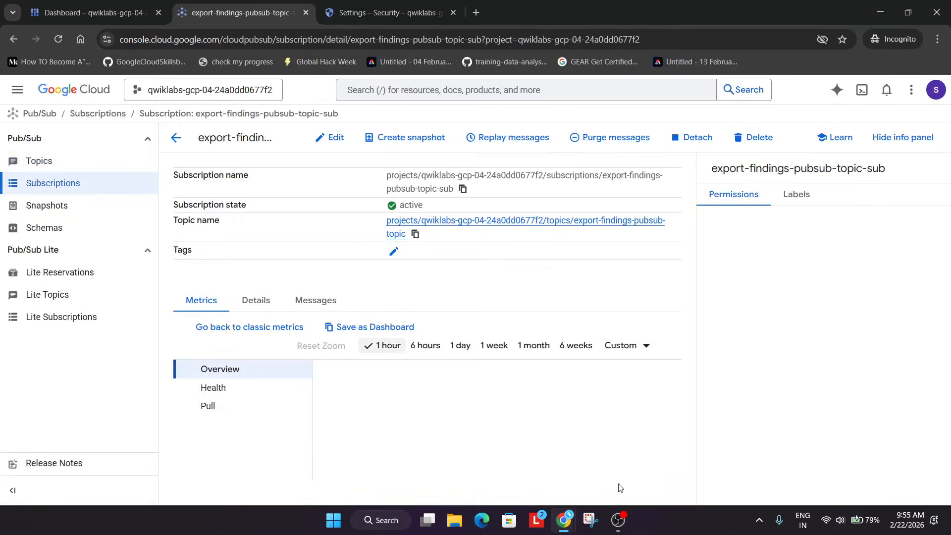
click(315, 300)
click(197, 396)
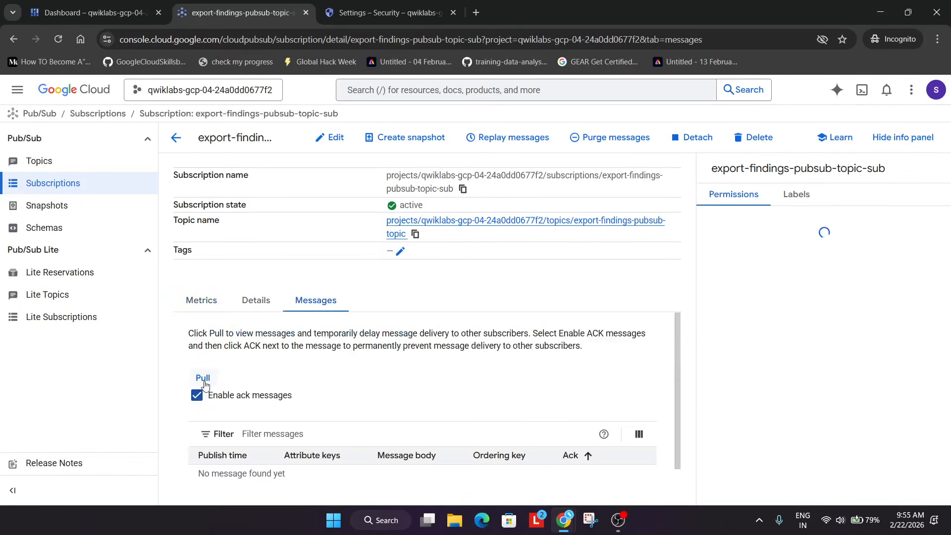
click(203, 377)
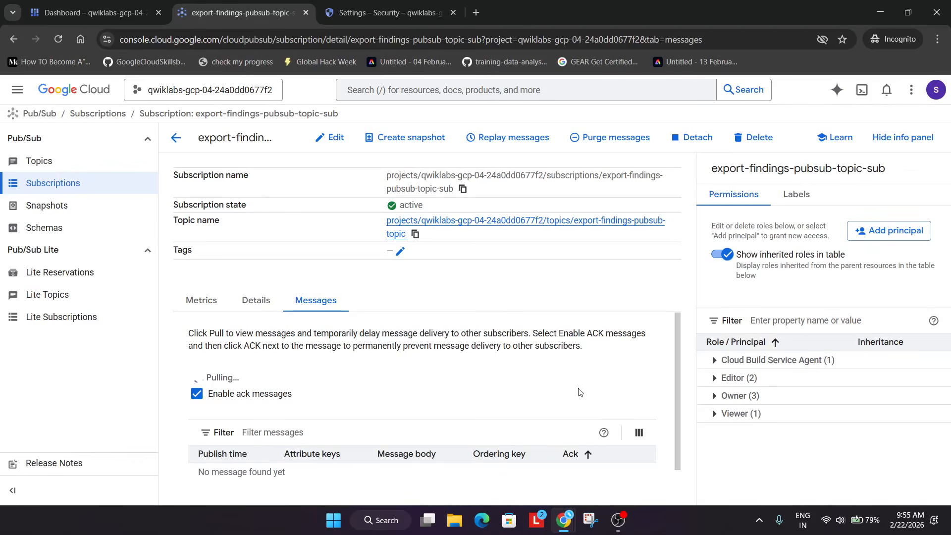
scroll(580, 394, down, 1)
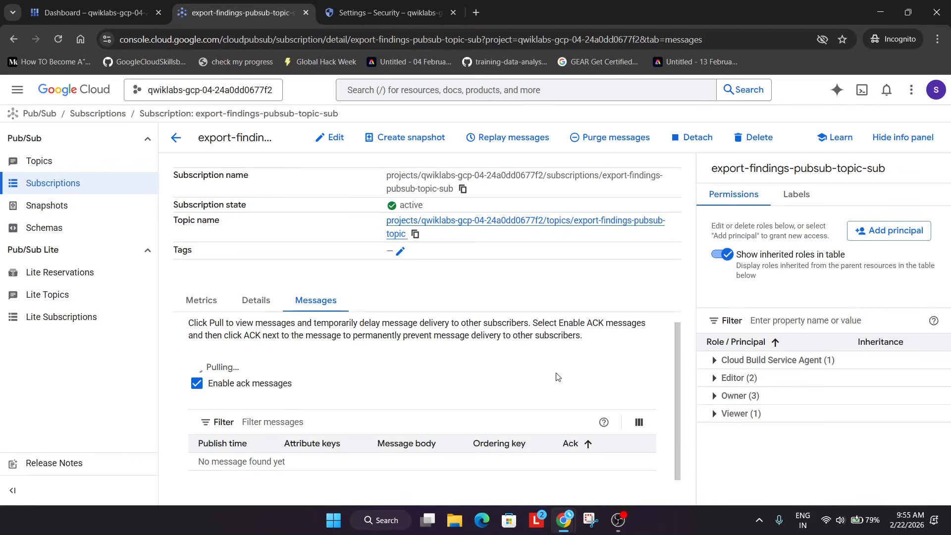
click(916, 137)
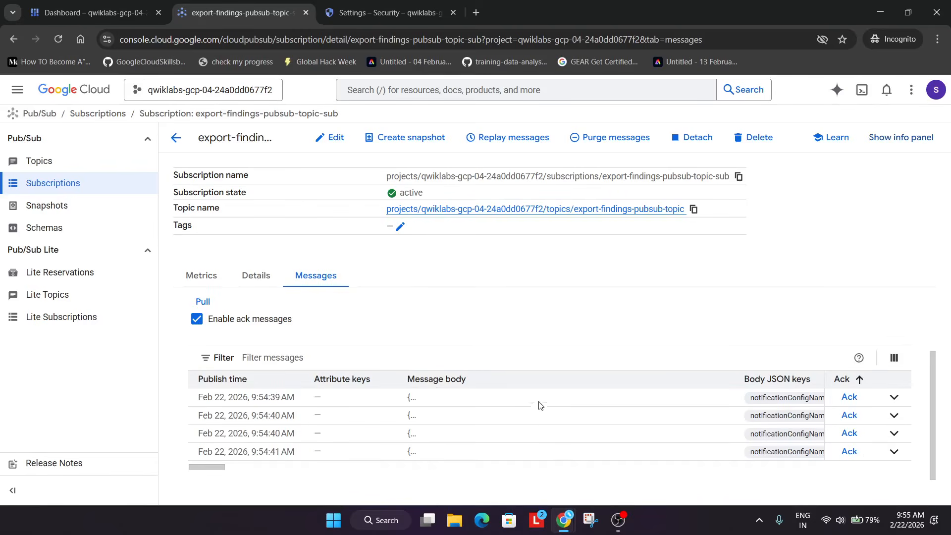
Check progress for the continuous export pipeline to Pub/Sub objective in the lab
key(alt+Tab)
scroll(479, 352, down, 8)
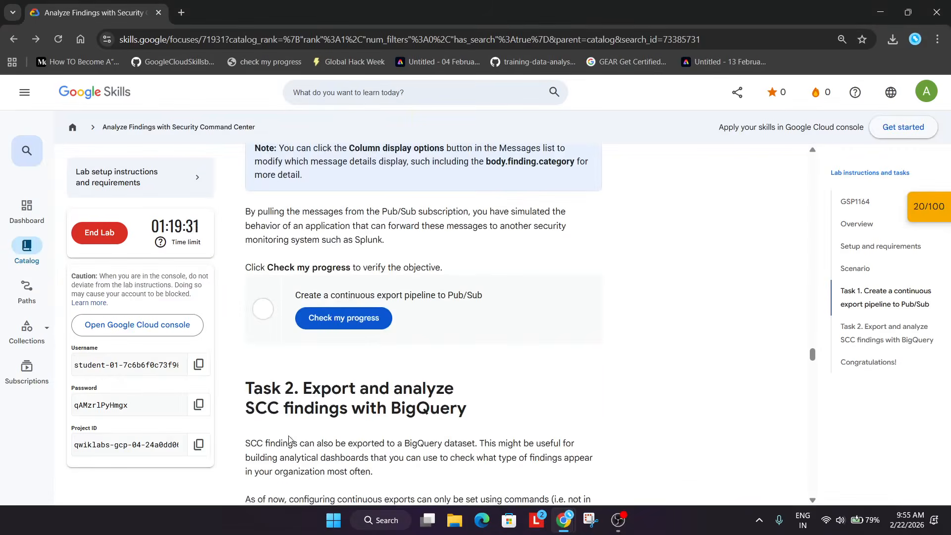
click(369, 312)
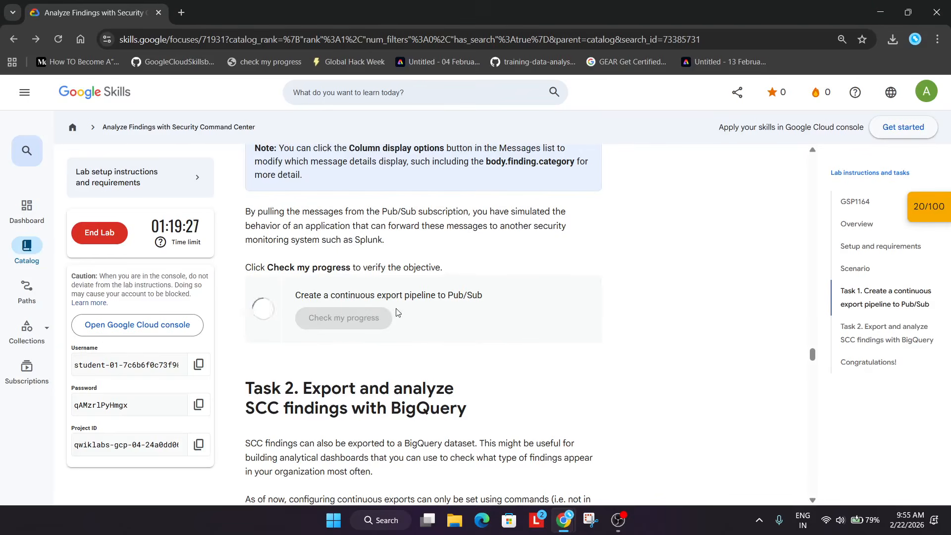
scroll(392, 309, down, 4)
scroll(396, 309, up, 3)
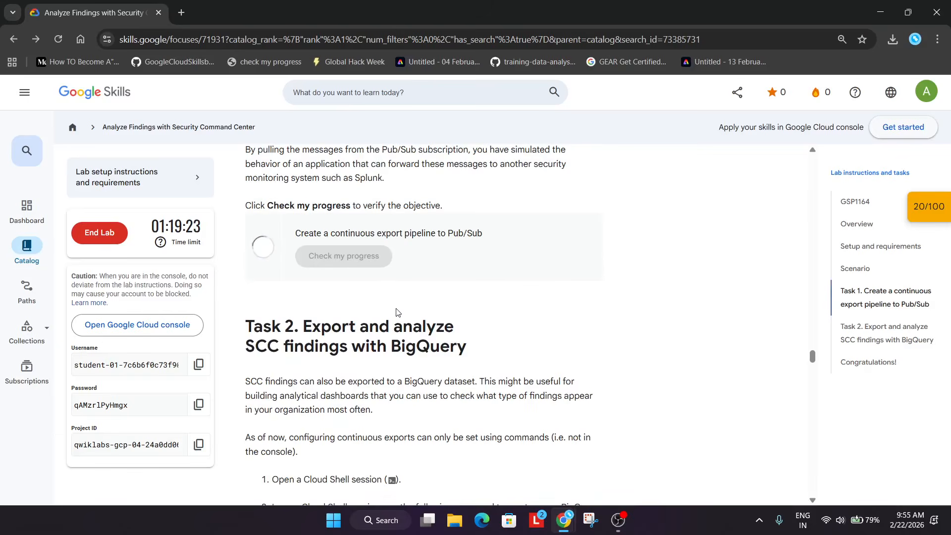
scroll(396, 312, down, 5)
Copy and run the command creating the BigQuery dataset continuous_export_dataset in location us-east1 in Cloud Shell
click(583, 328)
key(alt+Tab)
click(388, 12)
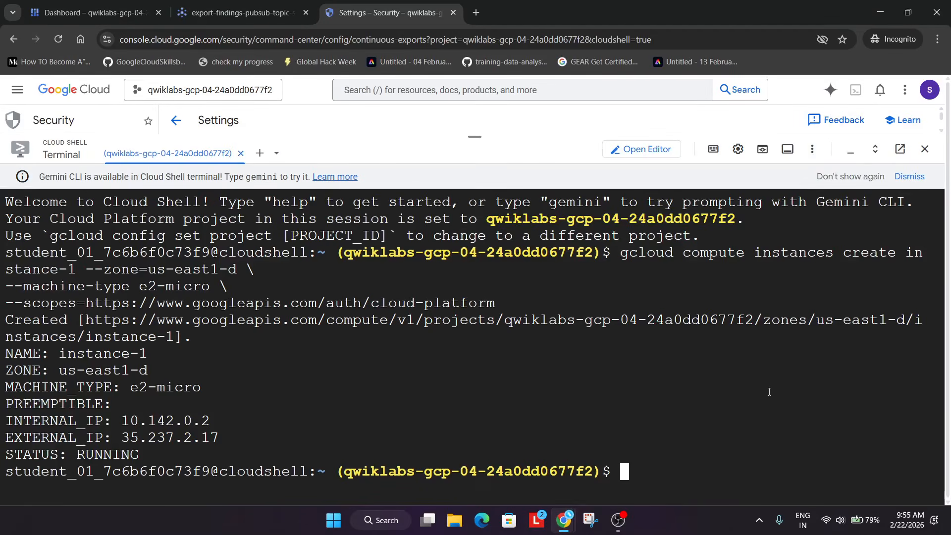
key(ctrl+v)
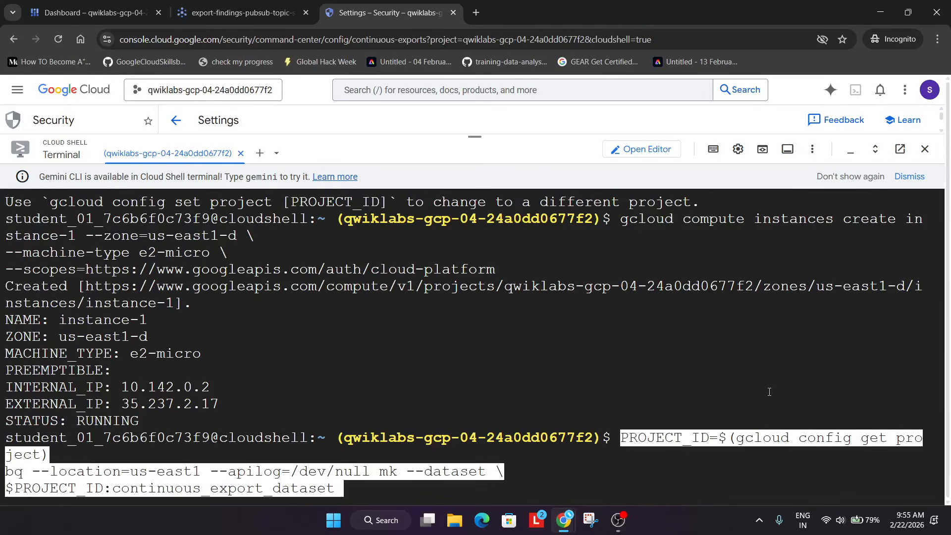
key(Return)
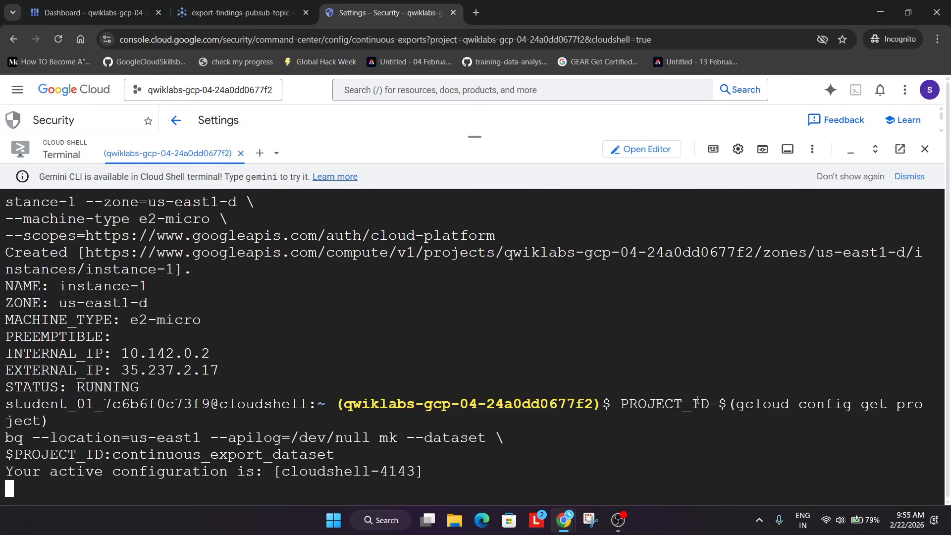
Copy and run the command enabling the securitycenter.googleapis.com service in the current project
key(alt+Tab)
scroll(606, 365, down, 3)
click(585, 335)
key(alt+Tab)
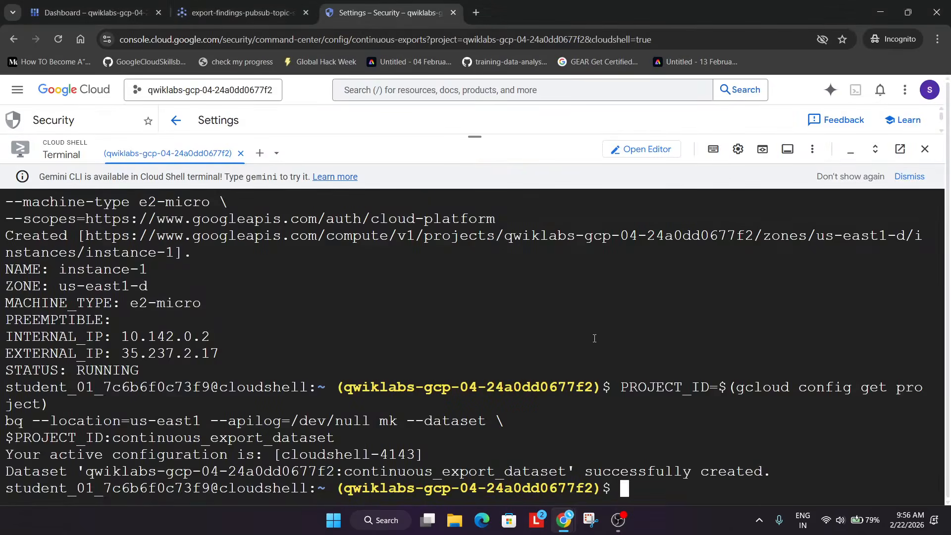
key(ctrl+v)
key(Return)
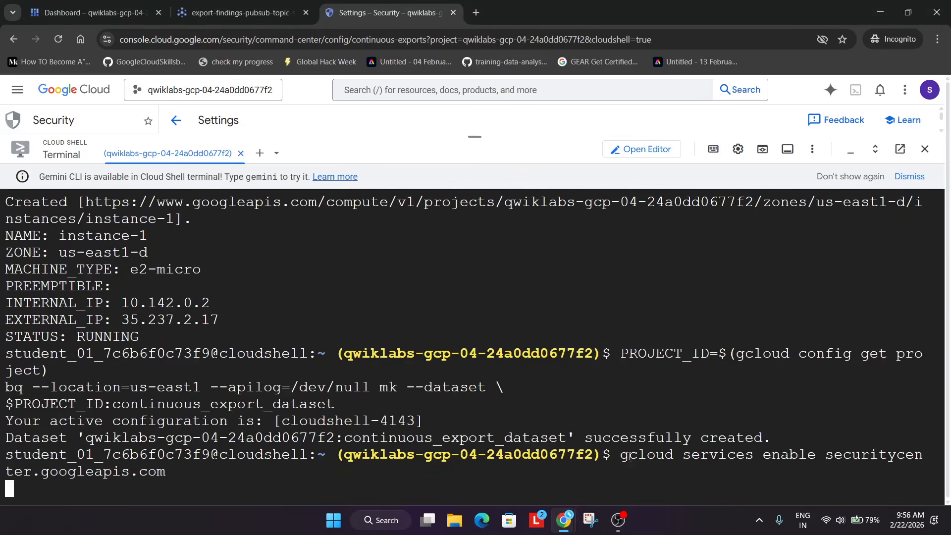
click(624, 517)
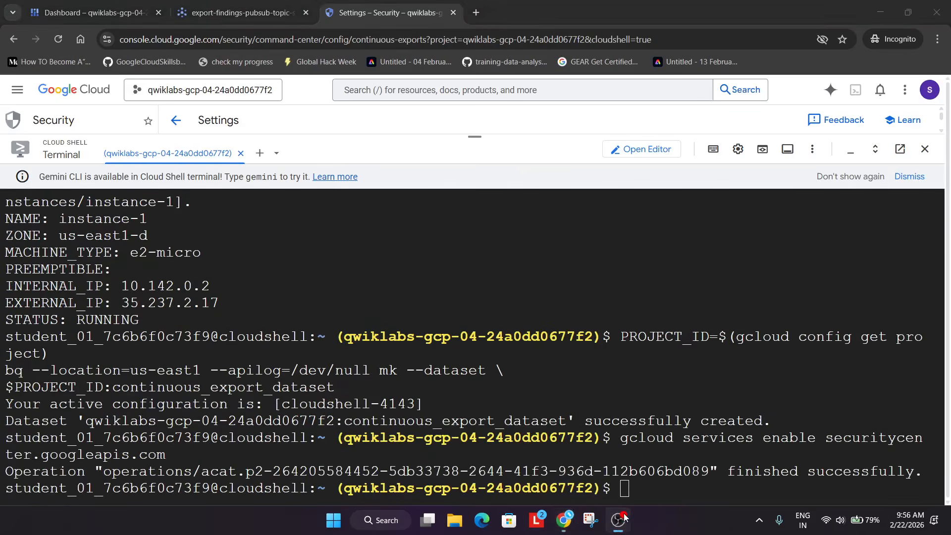
Copy and run the gcloud scc bqexports command creating export scc-bq-cont-export to continuous_export_dataset
key(alt+Tab)
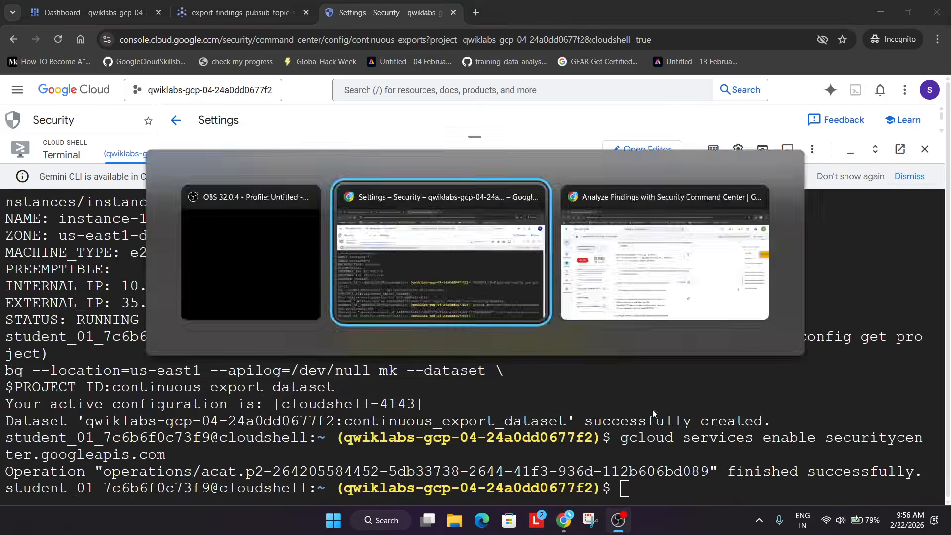
key(alt+Tab)
click(583, 409)
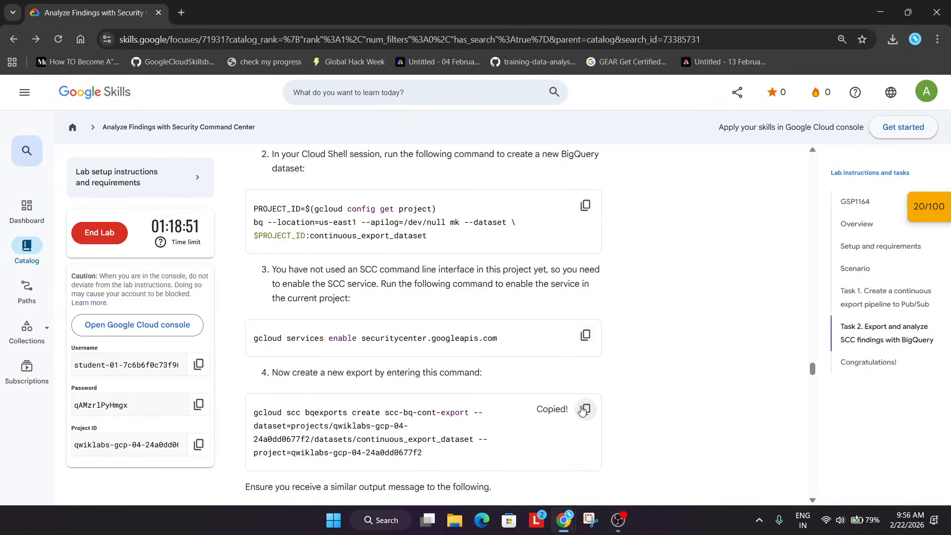
key(alt+Tab)
key(alt+Tab)
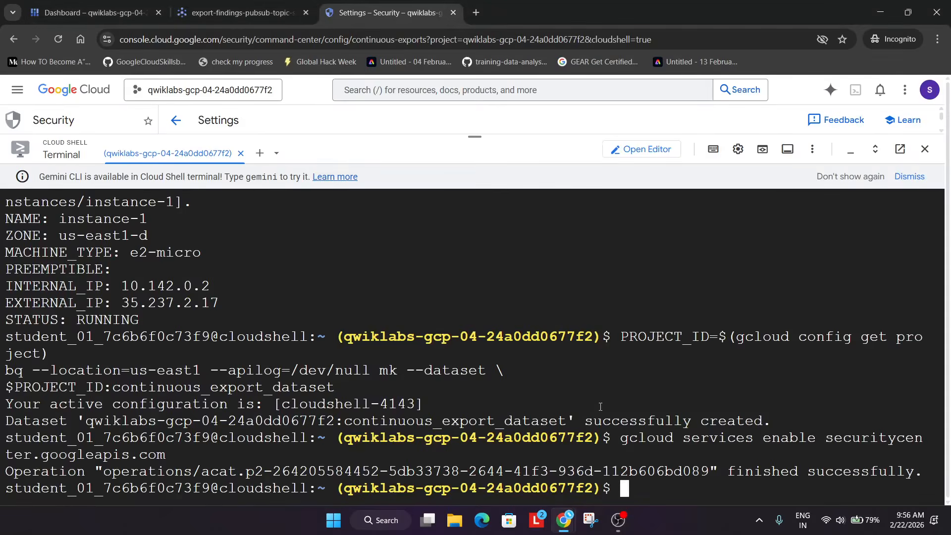
key(ctrl+v)
key(Return)
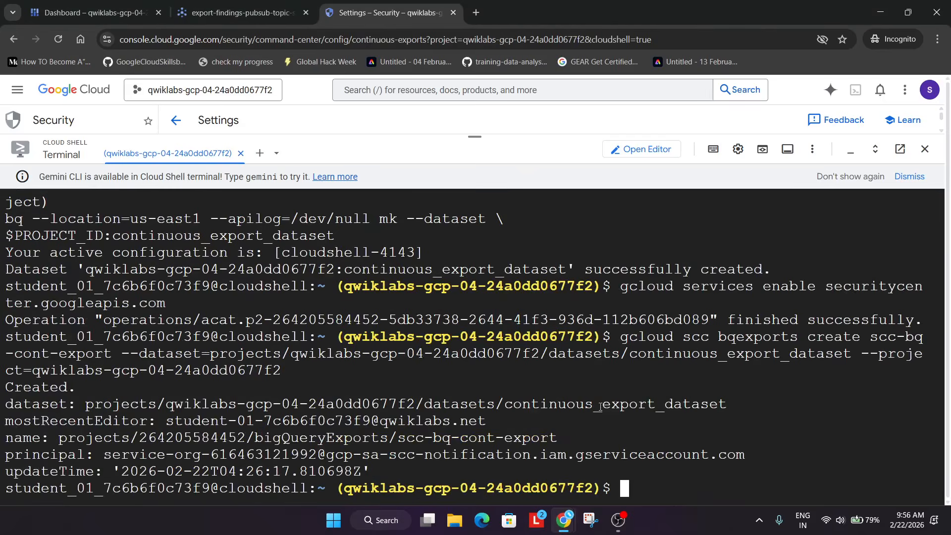
Copy and run the loop creating service accounts sccp-test-sa-0 to sccp-test-sa-2 with user-managed keys, running it twice
key(alt+Tab)
scroll(535, 377, down, 6)
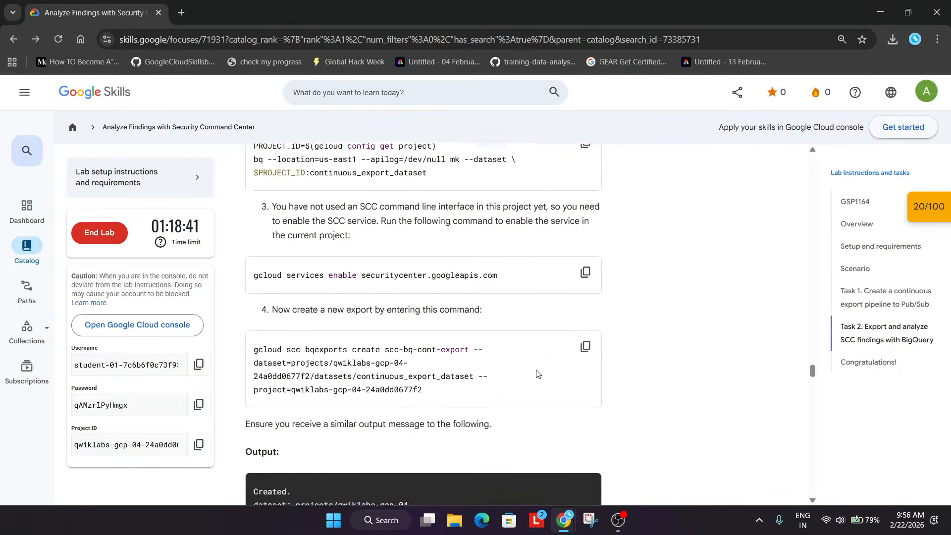
click(585, 404)
drag(416, 355, 617, 364)
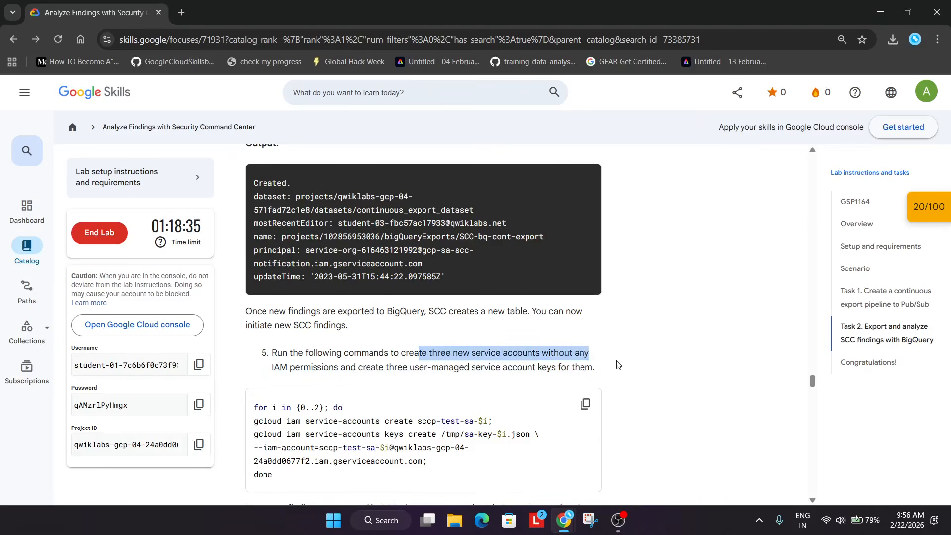
key(alt+Tab)
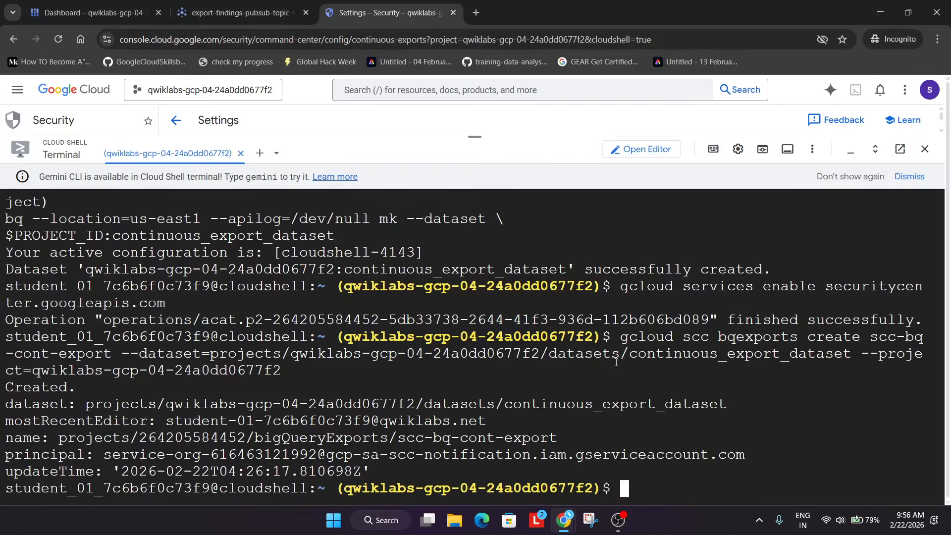
key(ctrl+v)
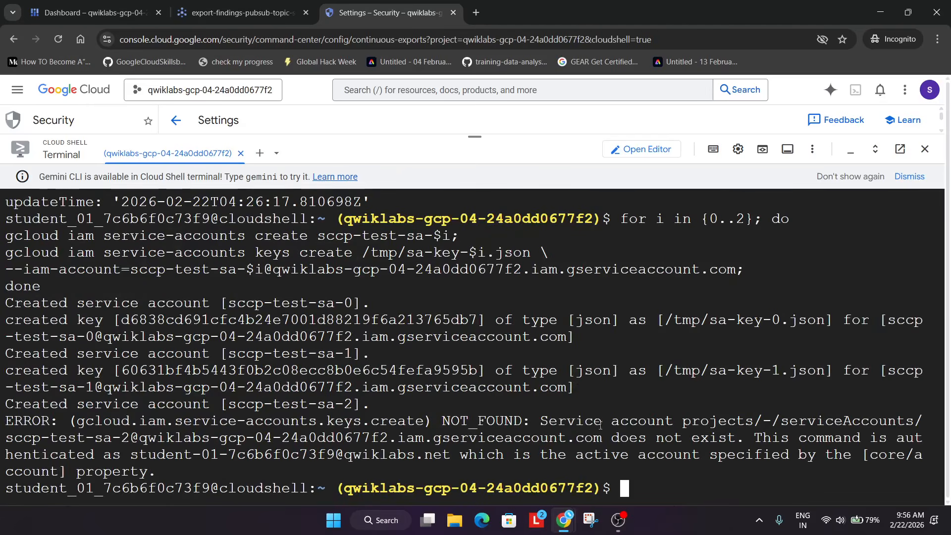
key(ctrl+v)
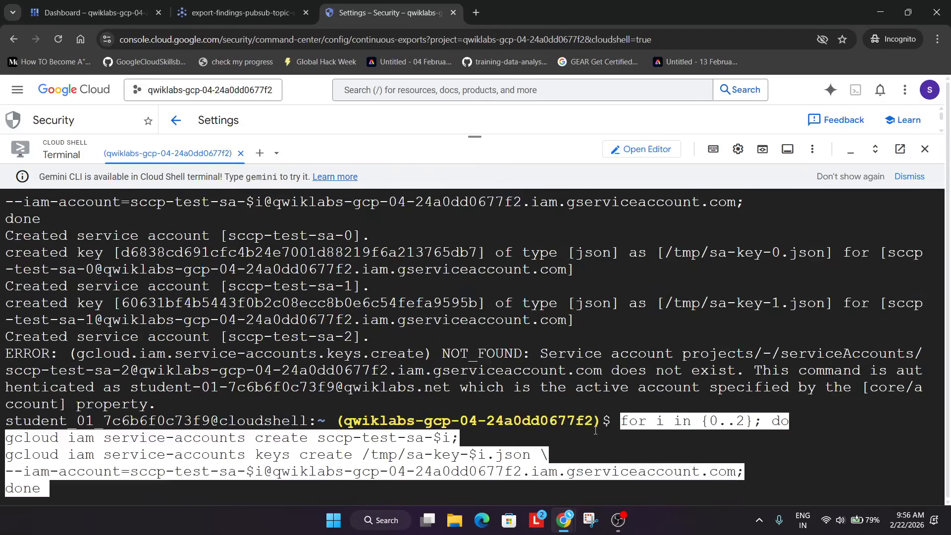
key(Return)
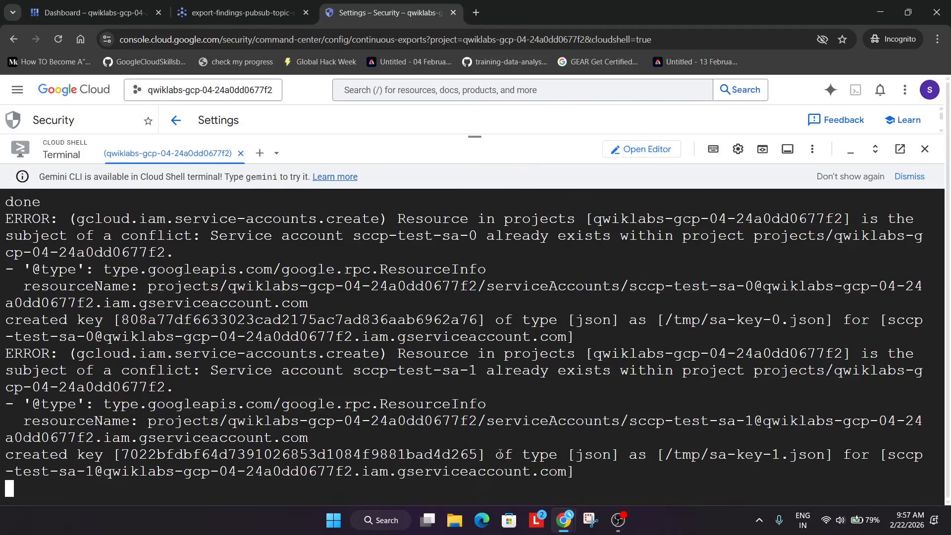
click(617, 515)
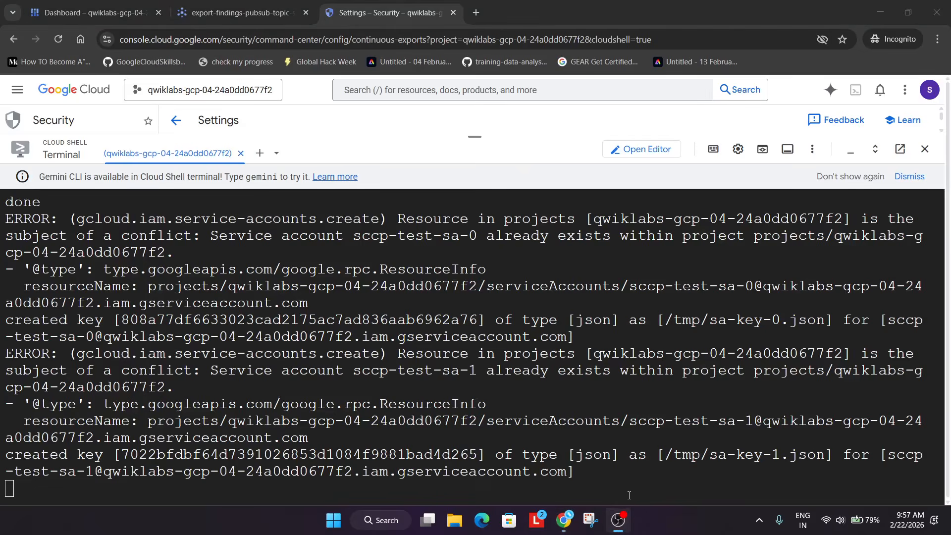
click(629, 495)
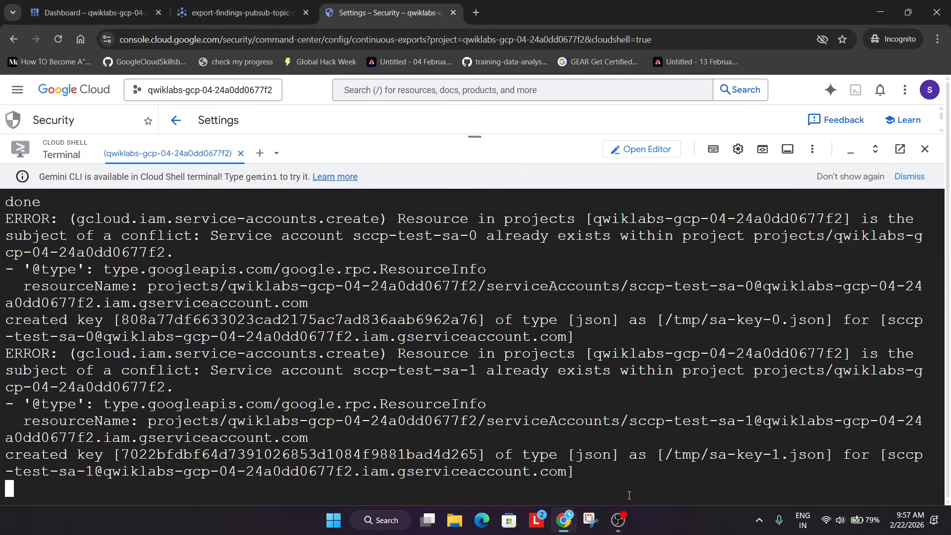
click(618, 518)
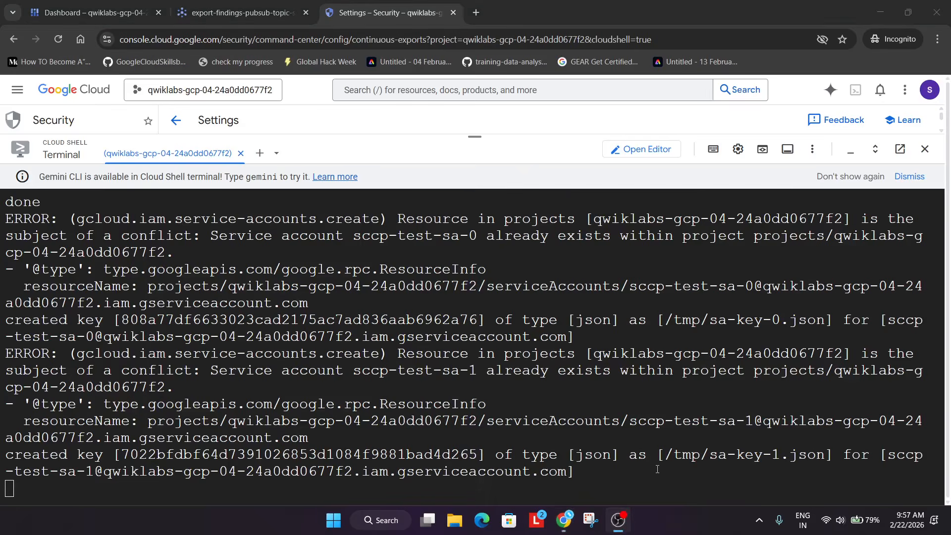
click(602, 343)
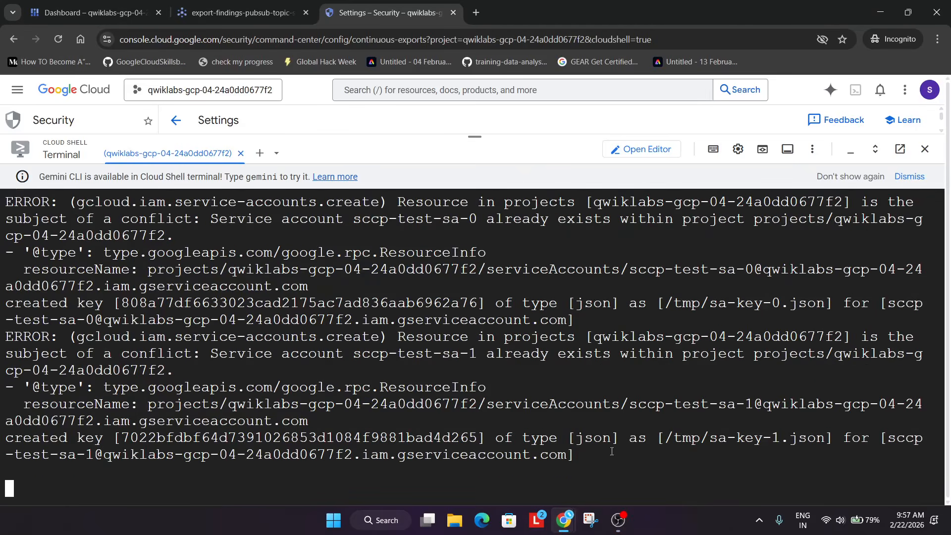
click(623, 515)
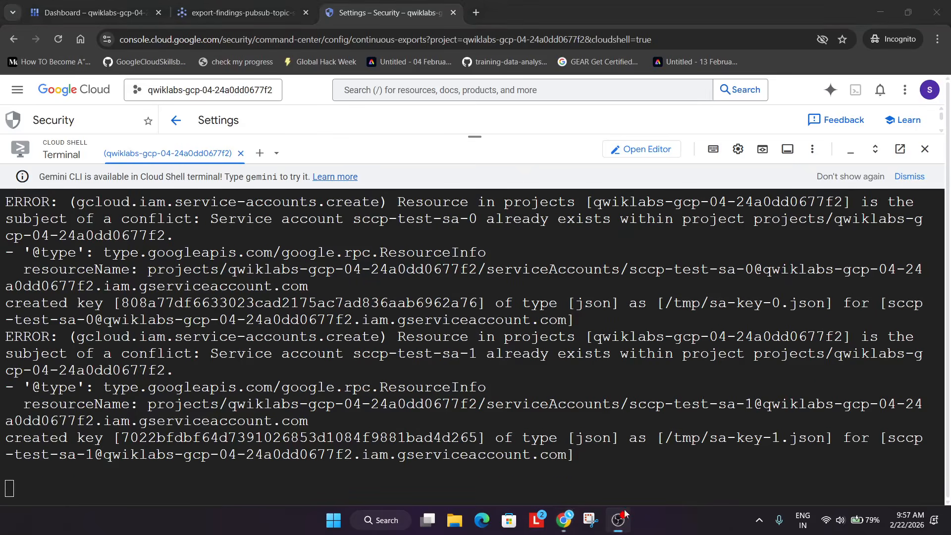
click(687, 445)
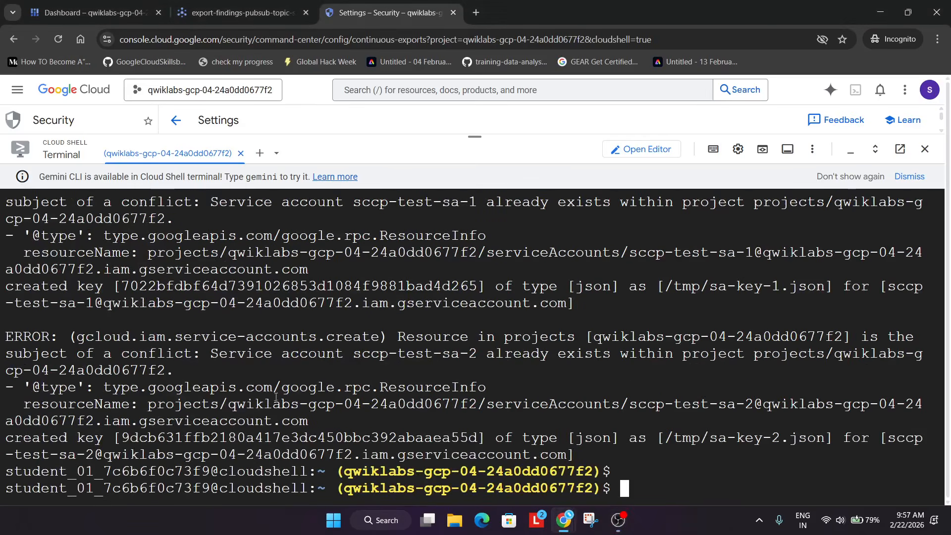
click(618, 520)
click(649, 429)
Copy and run the bq query selecting finding_id, event_time and finding.category from continuous_export_dataset.findings, running it twice
key(alt+Tab)
key(alt+Tab)
scroll(651, 432, down, 3)
scroll(650, 431, down, 3)
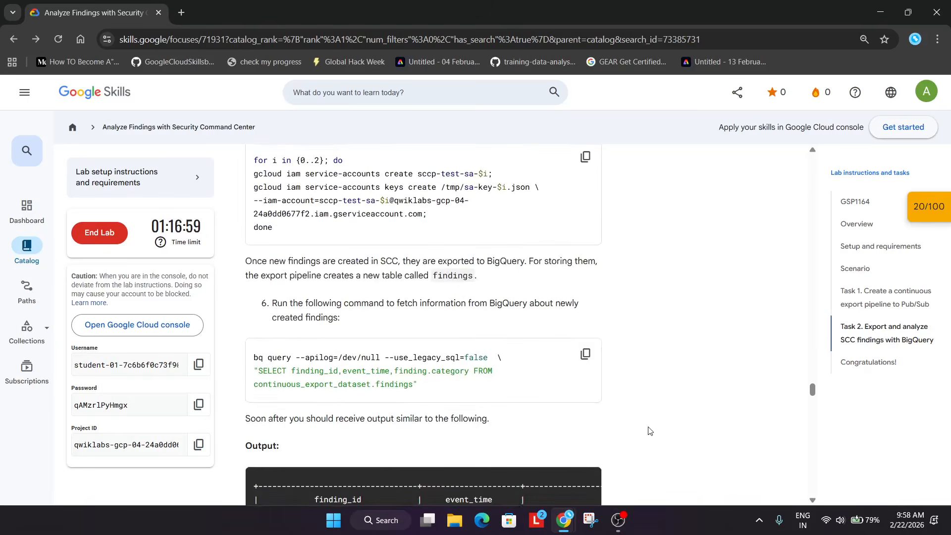
click(585, 354)
key(alt+Tab)
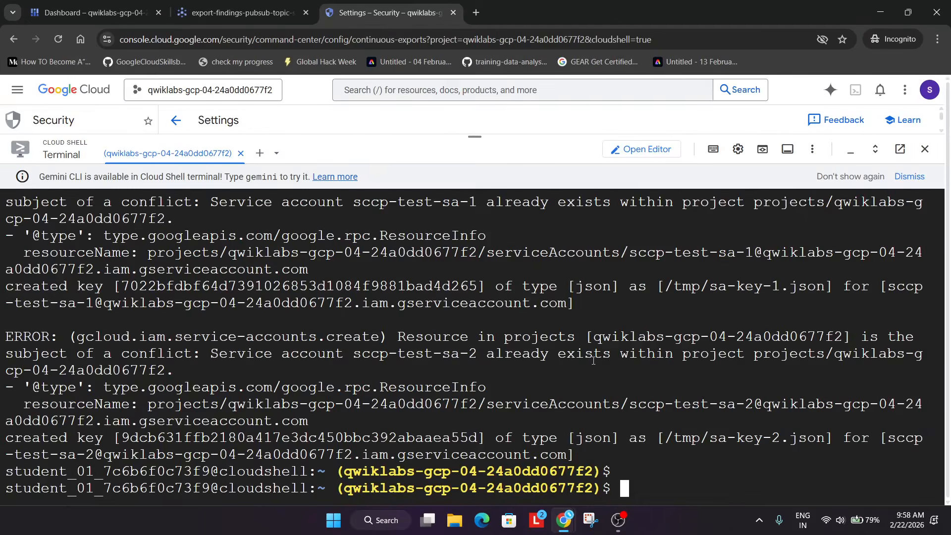
key(ctrl+v)
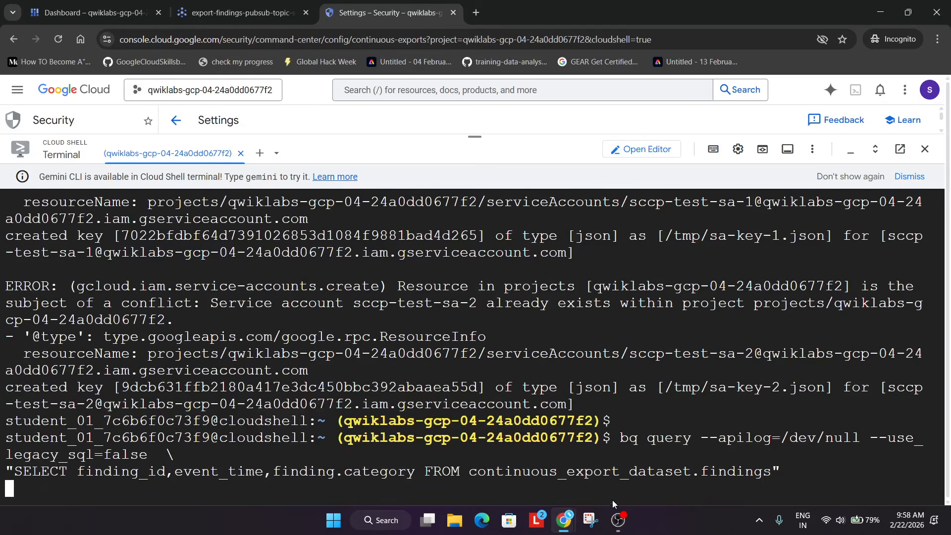
click(771, 473)
key(ctrl+v)
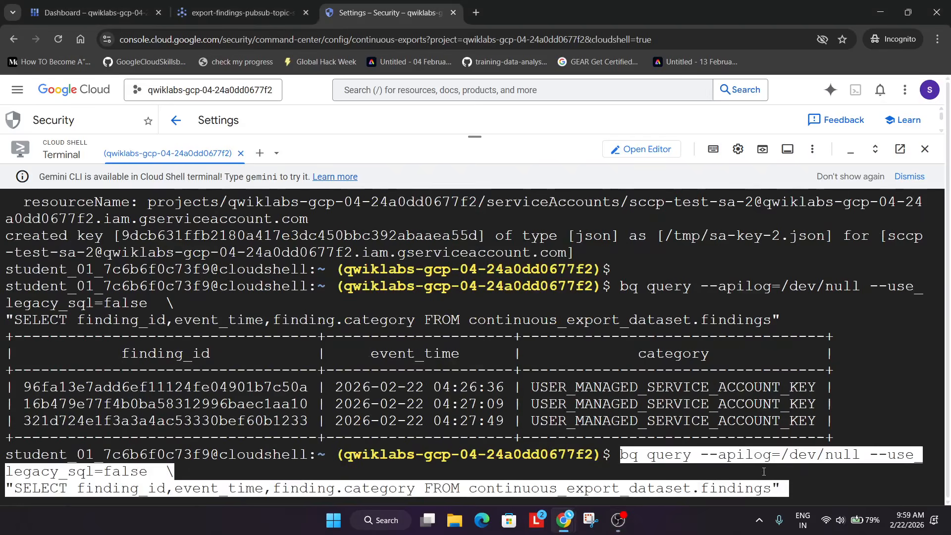
key(Return)
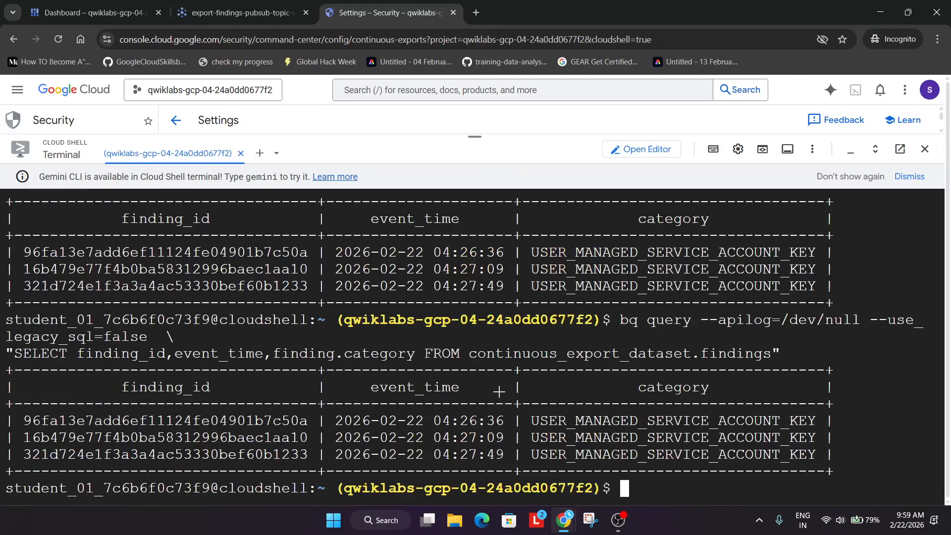
Review the lab instructions for the BigQuery export check and the Cloud Storage bucket creation section
key(alt+Tab)
scroll(510, 388, down, 3)
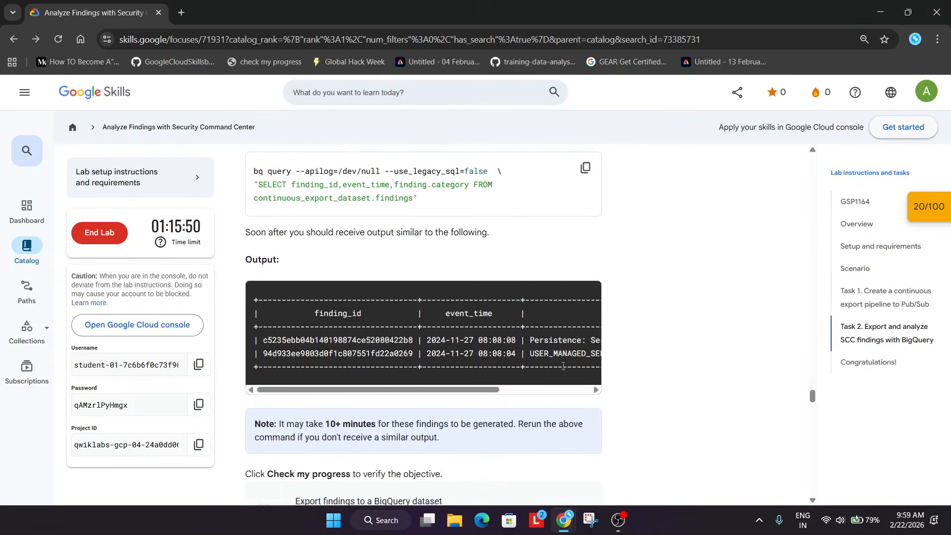
scroll(564, 365, down, 3)
click(370, 402)
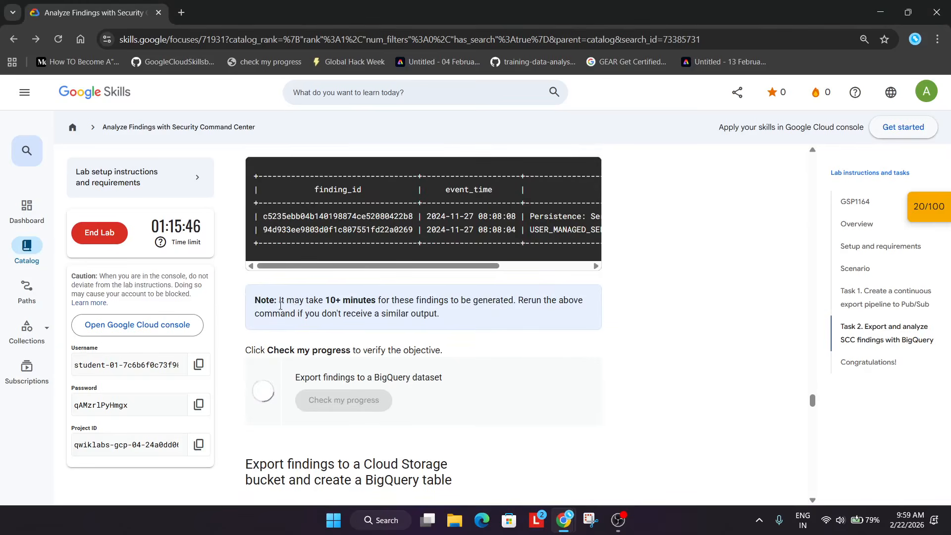
drag(279, 306, 419, 315)
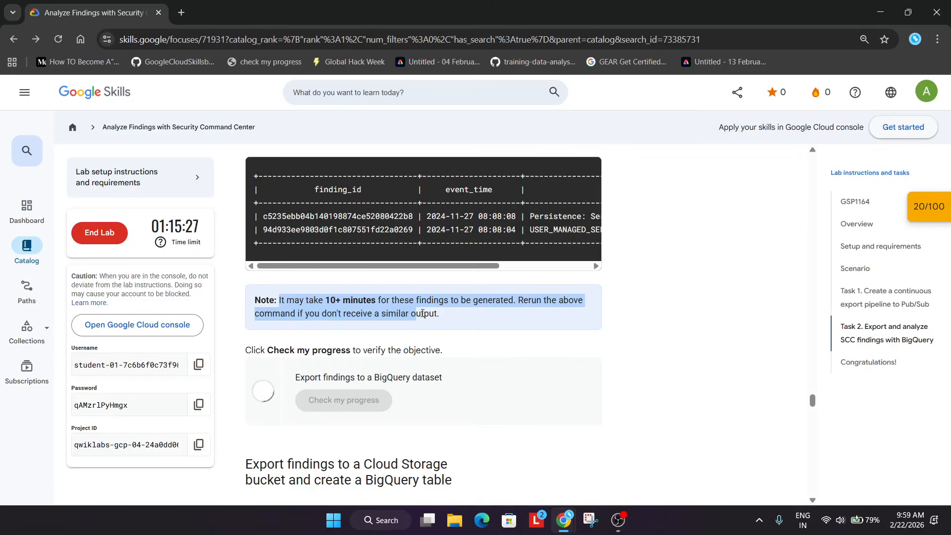
scroll(573, 331, down, 2)
scroll(573, 332, up, 2)
scroll(526, 342, down, 4)
scroll(526, 341, down, 3)
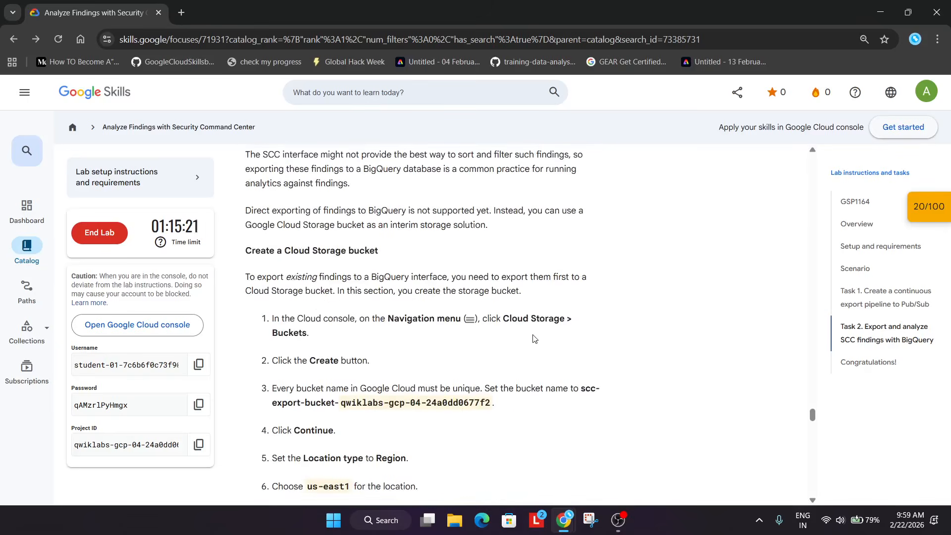
Open Cloud Storage in the console and start creating a new bucket
key(alt+Tab)
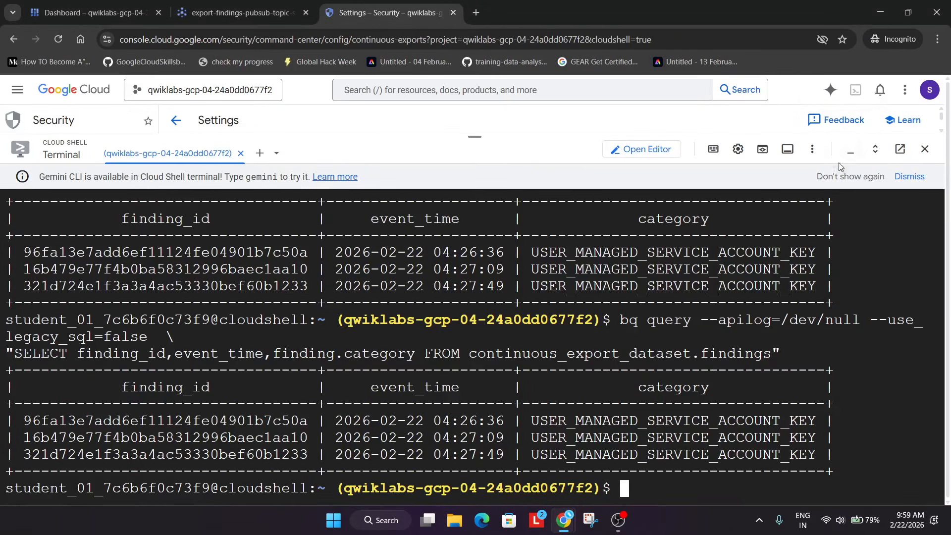
click(849, 150)
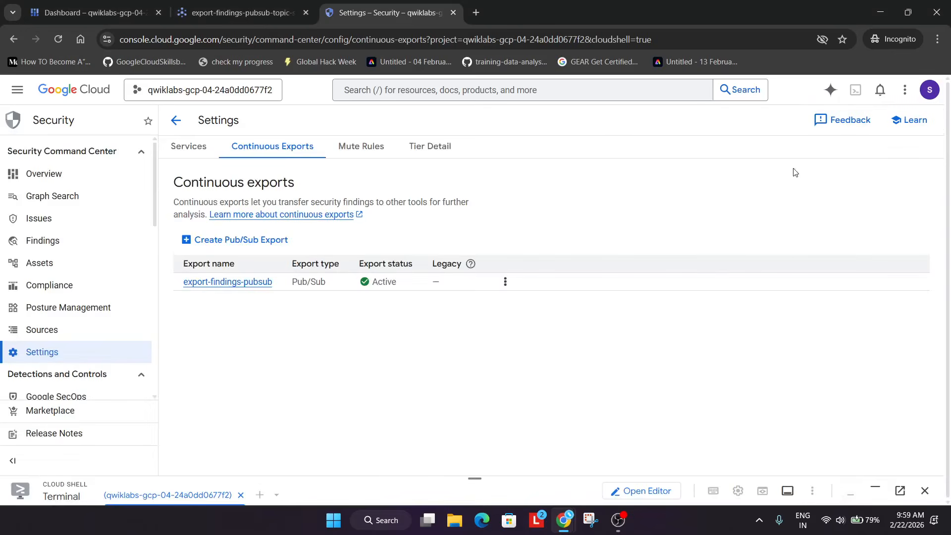
click(283, 4)
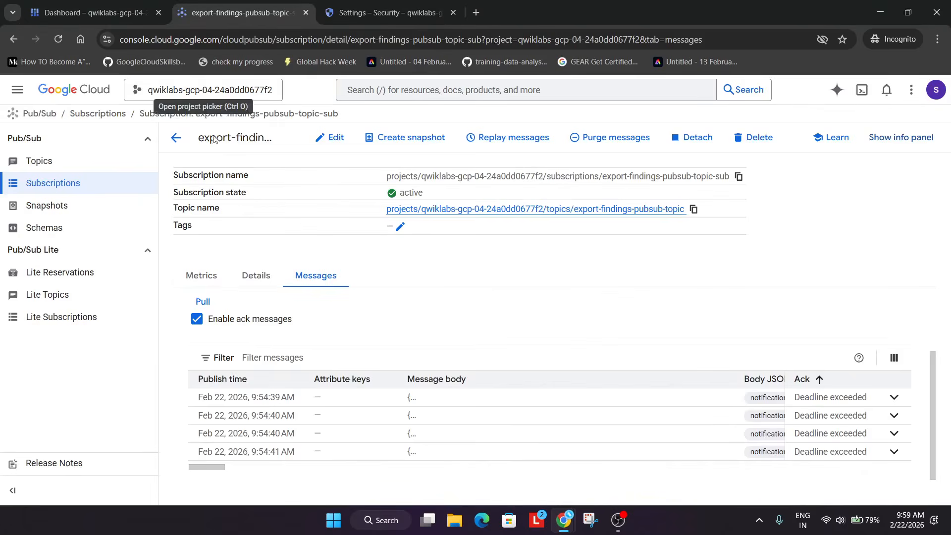
click(463, 92)
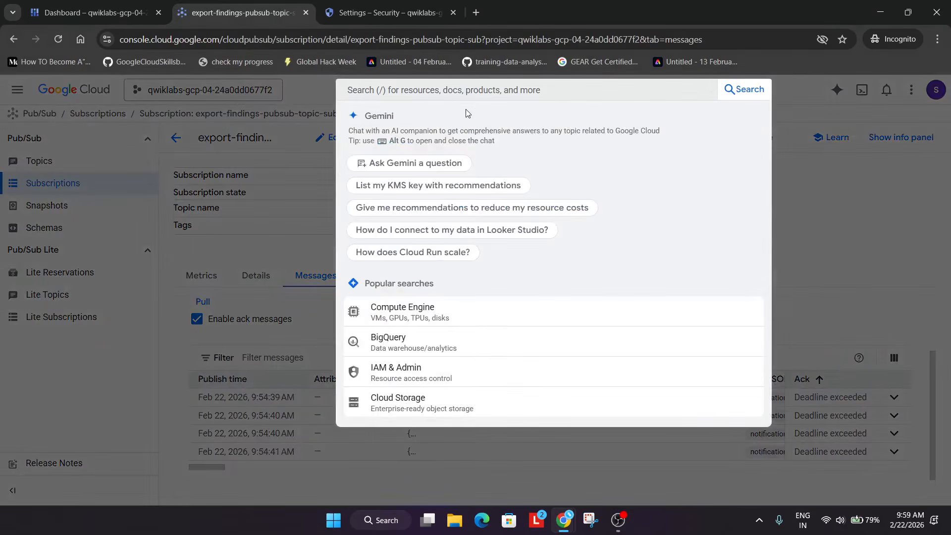
click(417, 401)
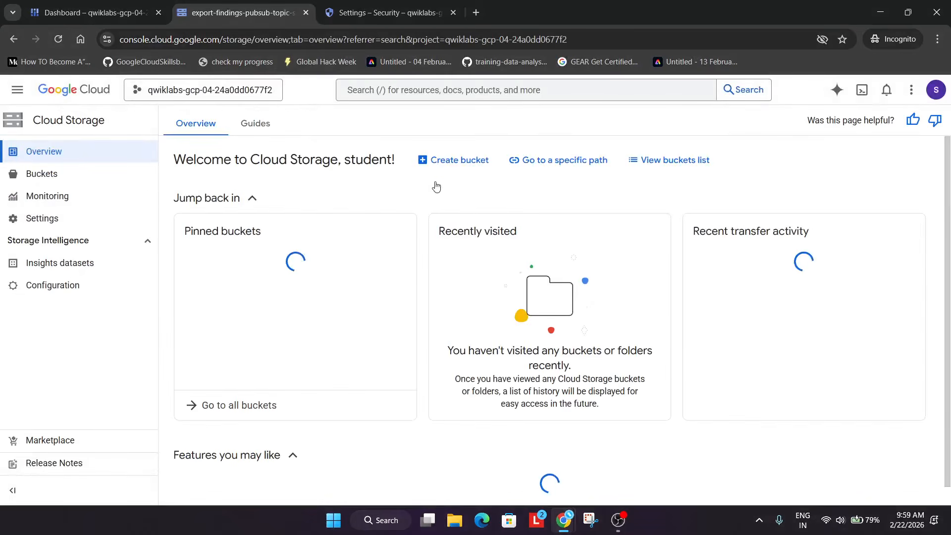
click(436, 159)
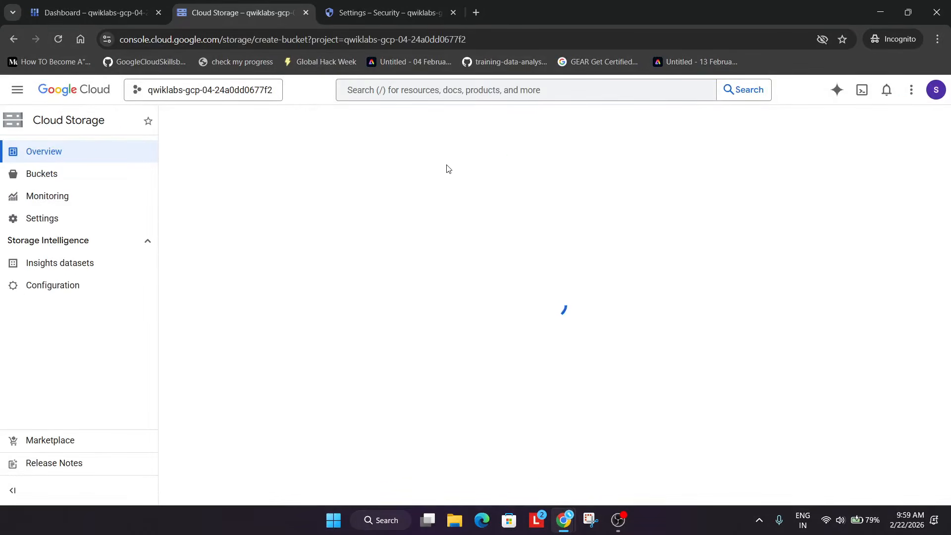
Name the bucket scc-export-bucket-qwiklabs-gcp-04-24a0dd0677f2, copied from the lab instructions, and continue
key(alt+Tab)
scroll(389, 300, down, 3)
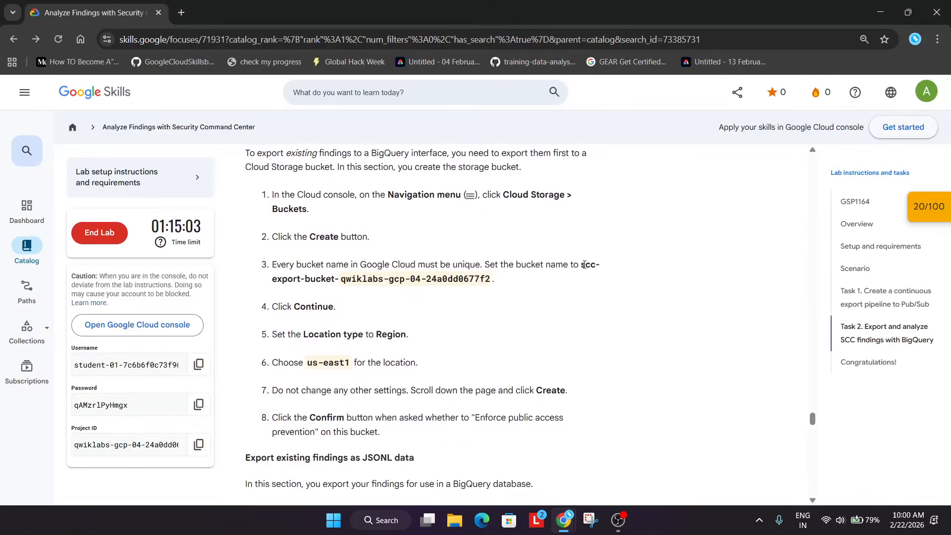
drag(582, 265, 572, 288)
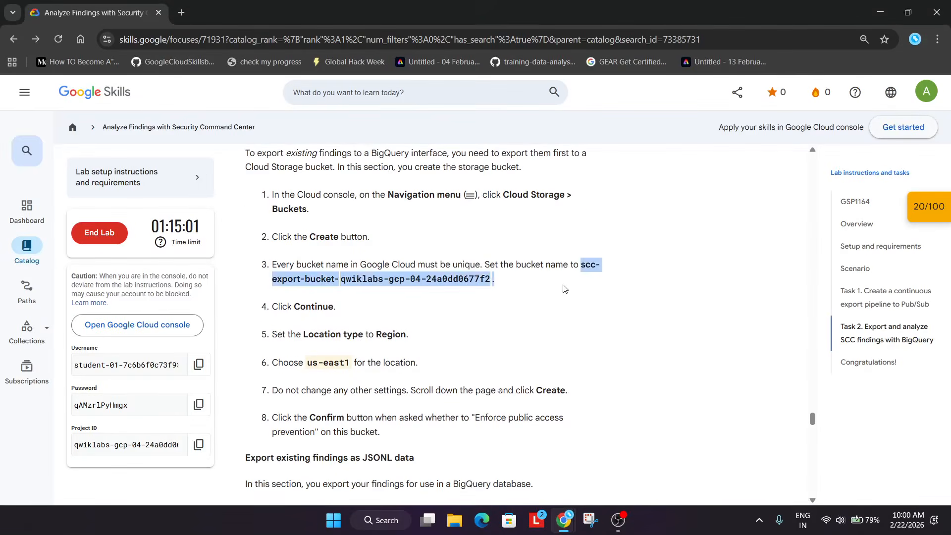
key(ctrl+c)
key(alt+Tab)
key(ctrl+v)
click(218, 296)
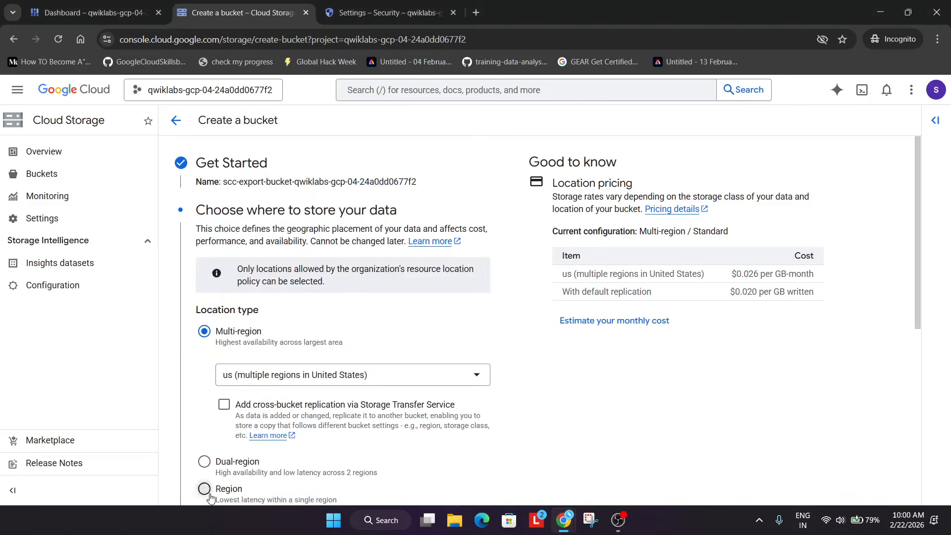
Set the bucket's location type to Region in us-east1, create it, and confirm enforcing public access prevention
click(204, 488)
scroll(372, 416, down, 3)
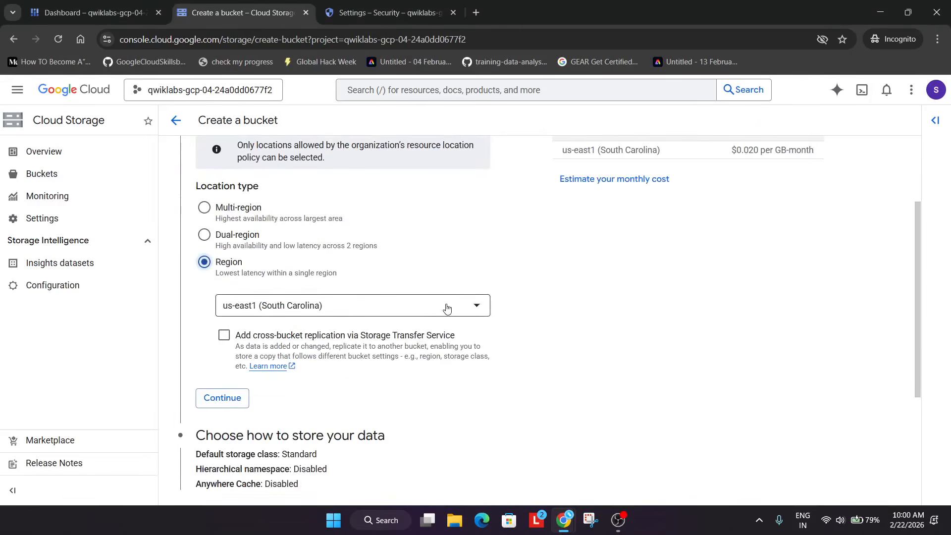
key(alt+Tab)
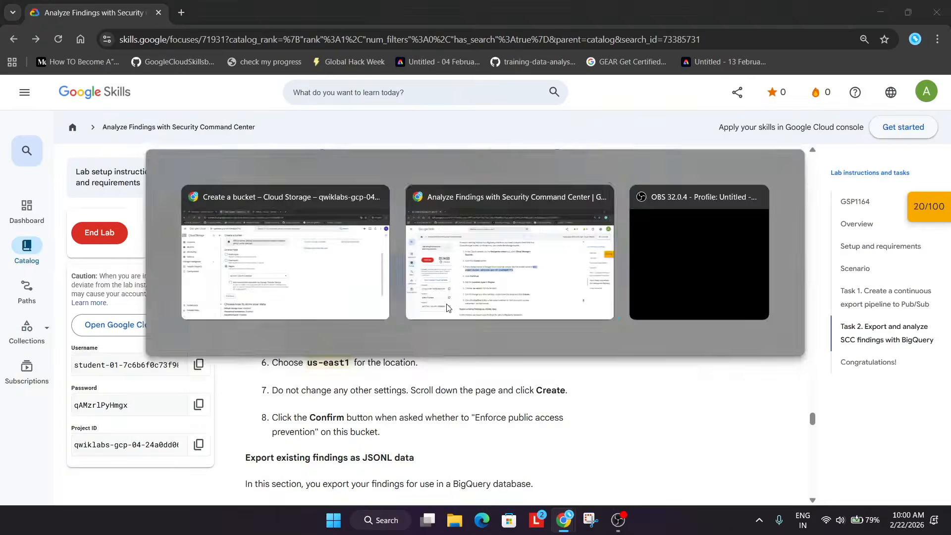
key(alt+Tab)
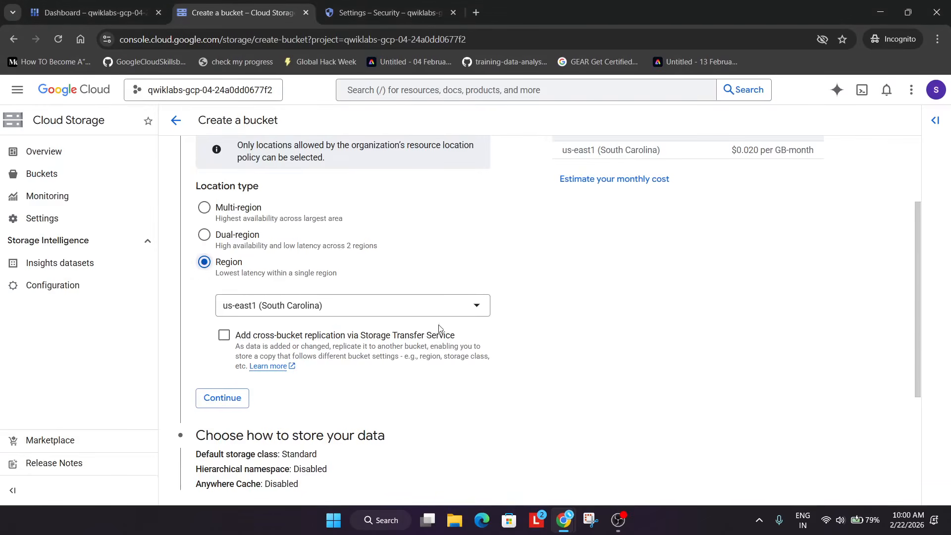
click(460, 309)
click(397, 333)
scroll(412, 382, down, 4)
click(193, 481)
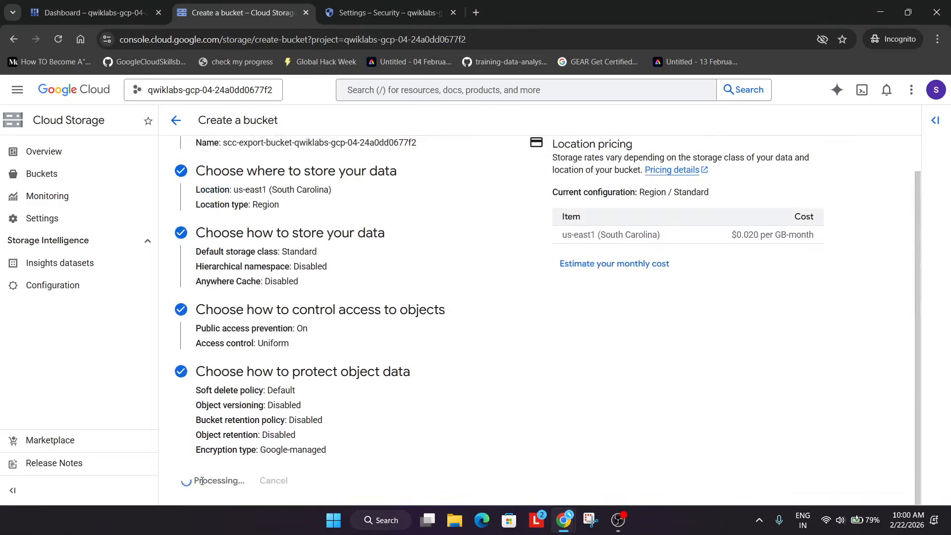
click(614, 375)
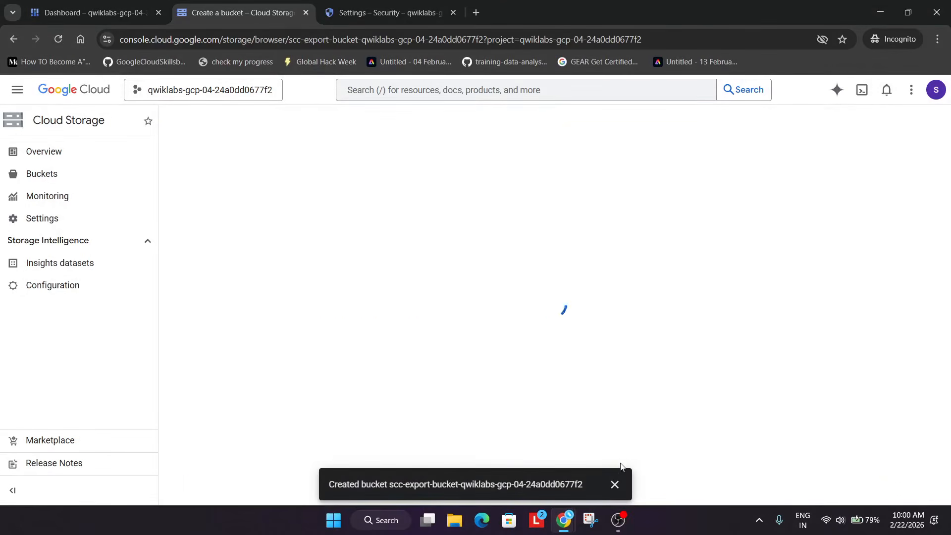
click(614, 483)
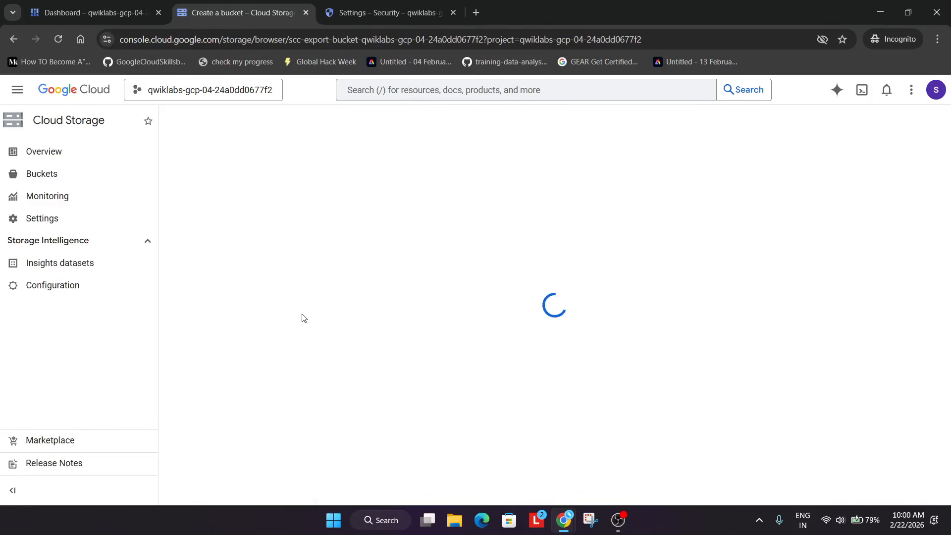
Open Security Command Center findings and start a one-time export of findings to Cloud Storage
click(386, 12)
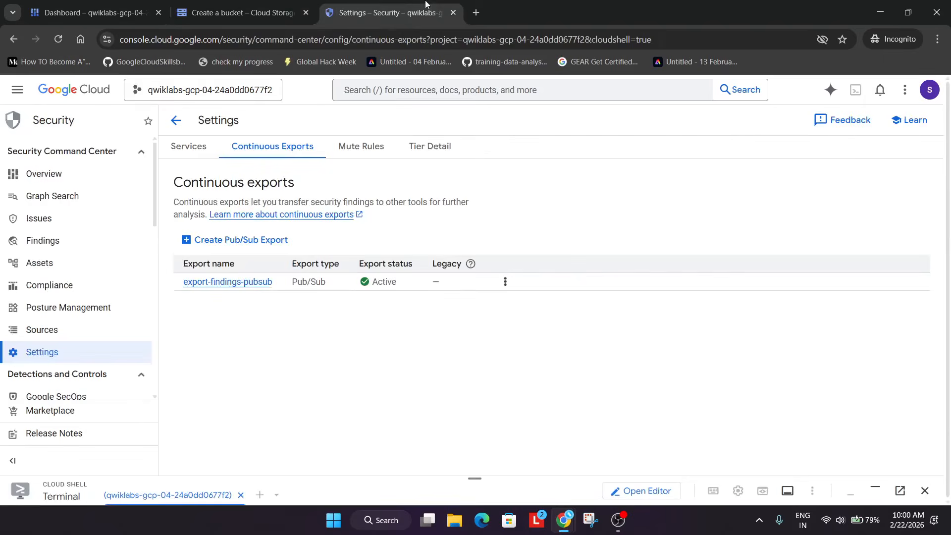
click(48, 242)
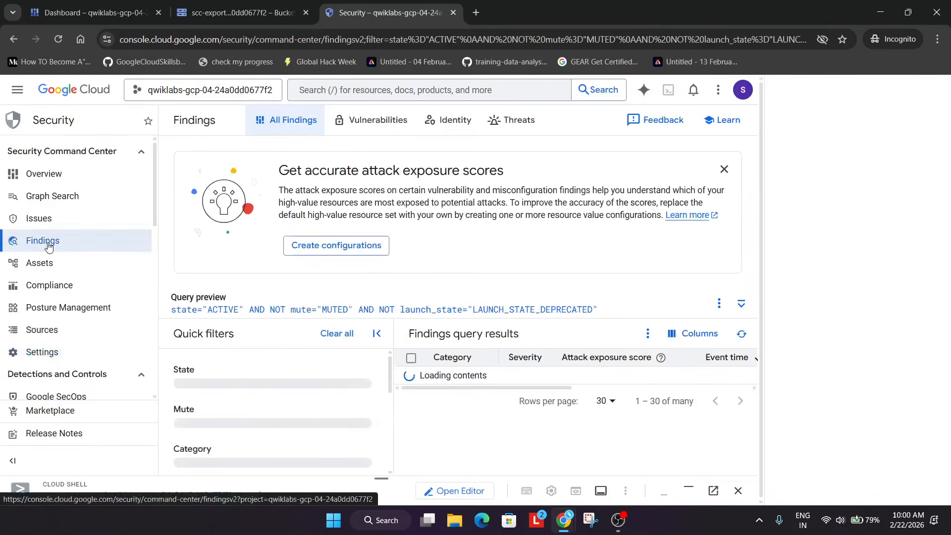
click(648, 335)
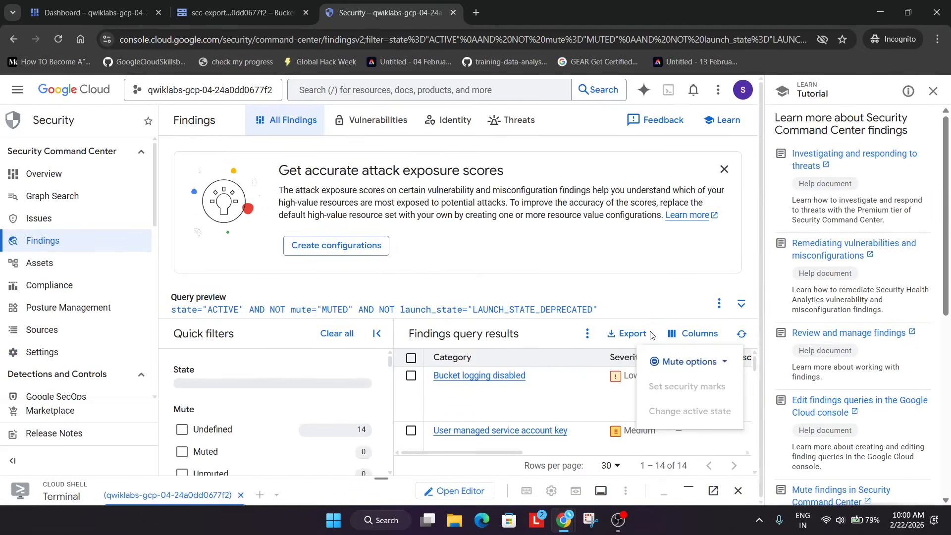
click(617, 337)
click(625, 335)
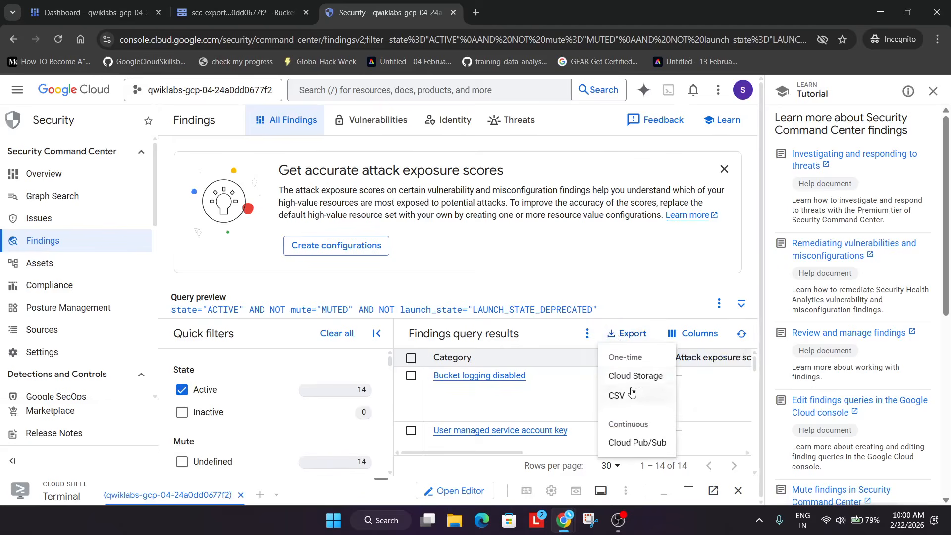
click(633, 376)
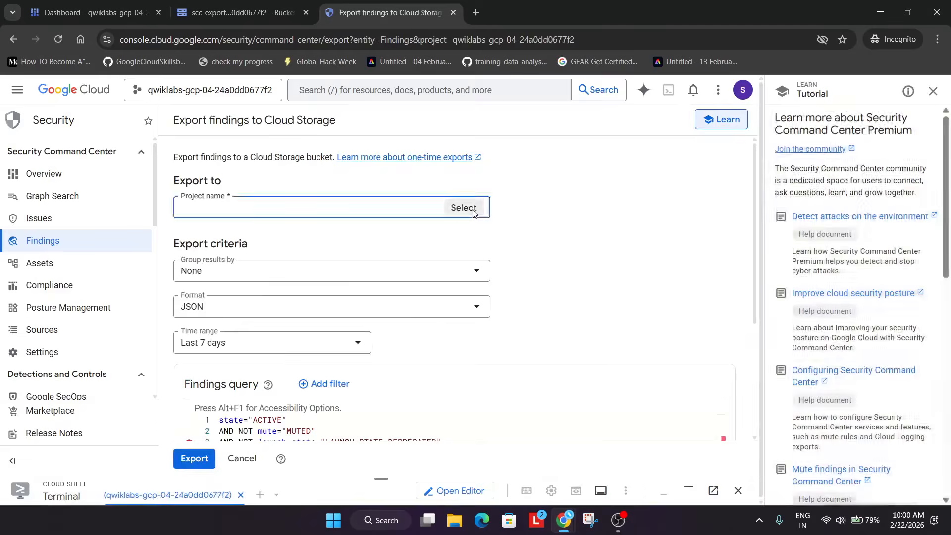
Select project qwiklabs-gcp-04-24a0dd0677f2 for the export and browse into the scc-export-bucket-qwiklabs-gcp-04-24a0dd0677f2 bucket
click(472, 212)
click(330, 236)
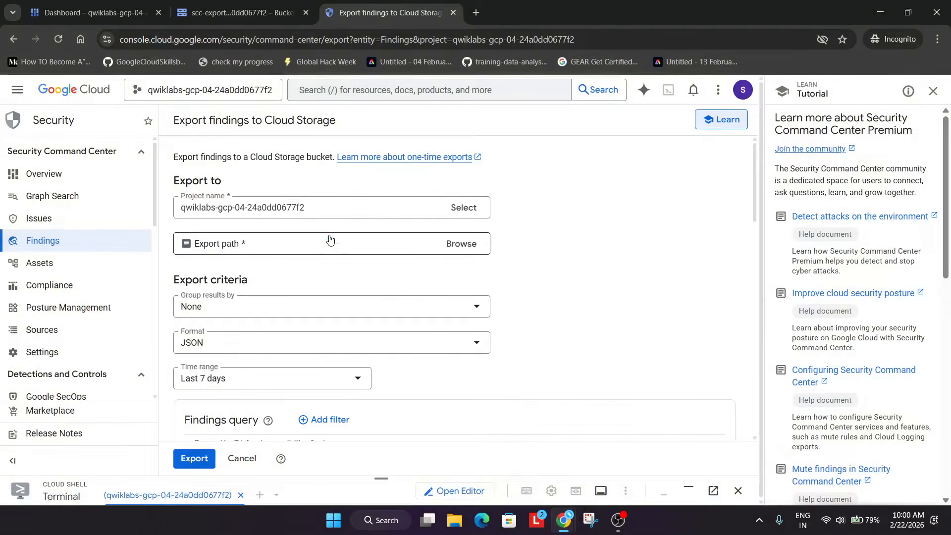
click(438, 249)
click(710, 158)
click(710, 158)
Set the export file name to findings.jsonl, copied from the lab instructions, and select it as the export path
key(alt+Tab)
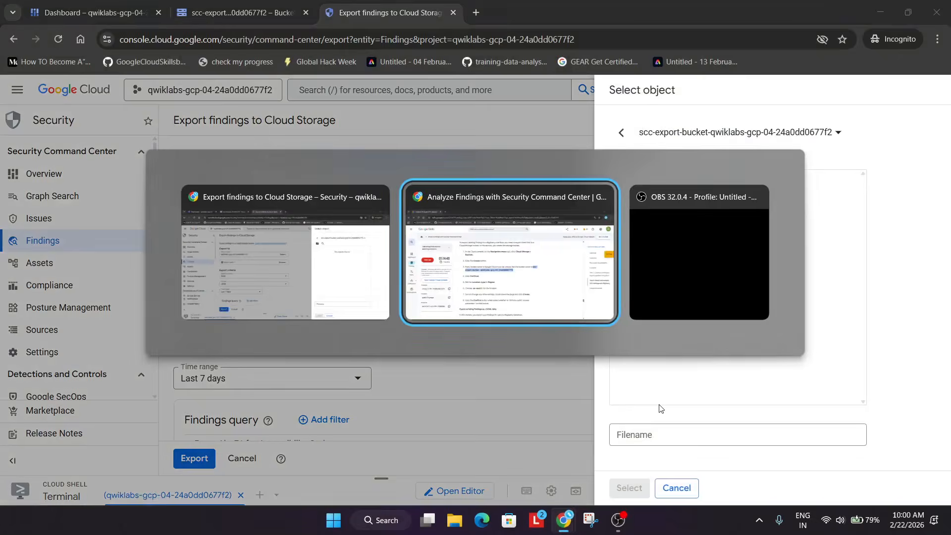
scroll(424, 364, down, 6)
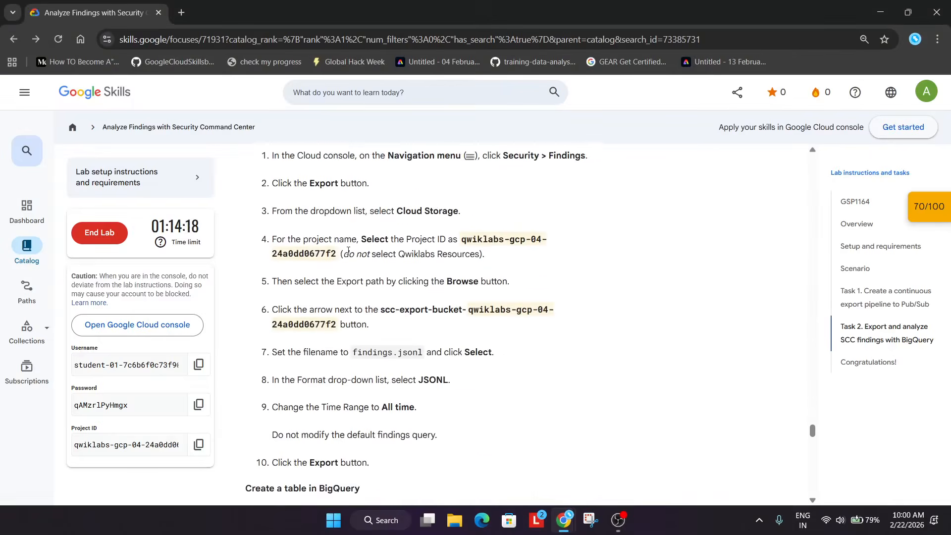
scroll(388, 352, down, 3)
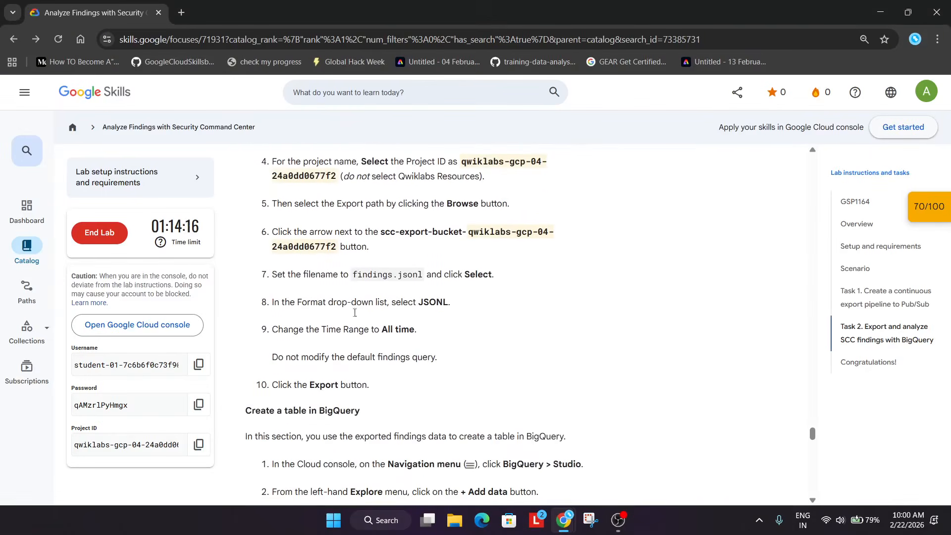
drag(355, 276, 422, 274)
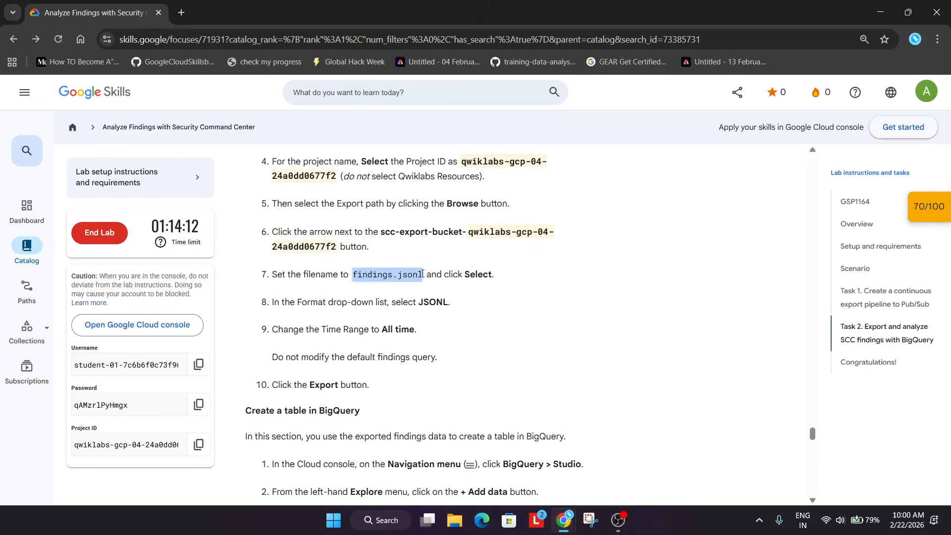
key(alt+Tab)
click(678, 434)
key(ctrl+v)
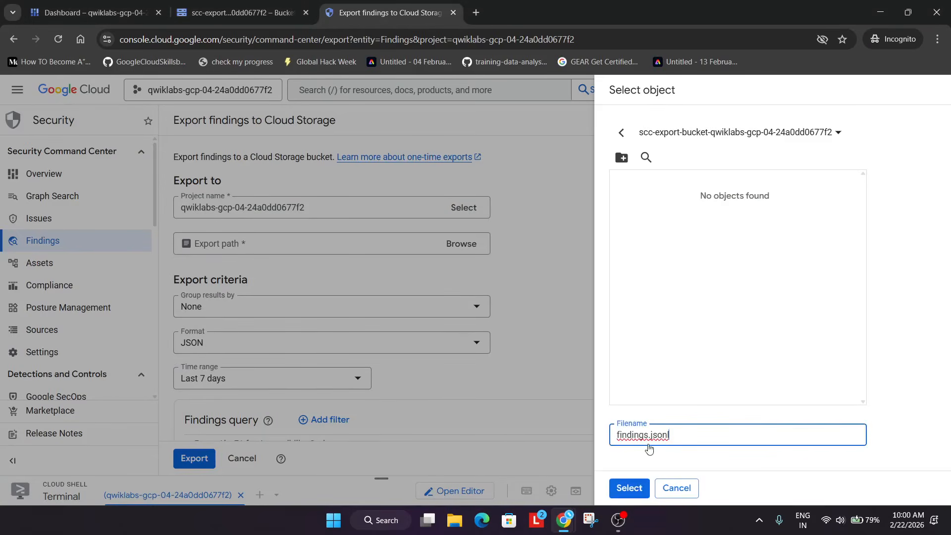
click(629, 487)
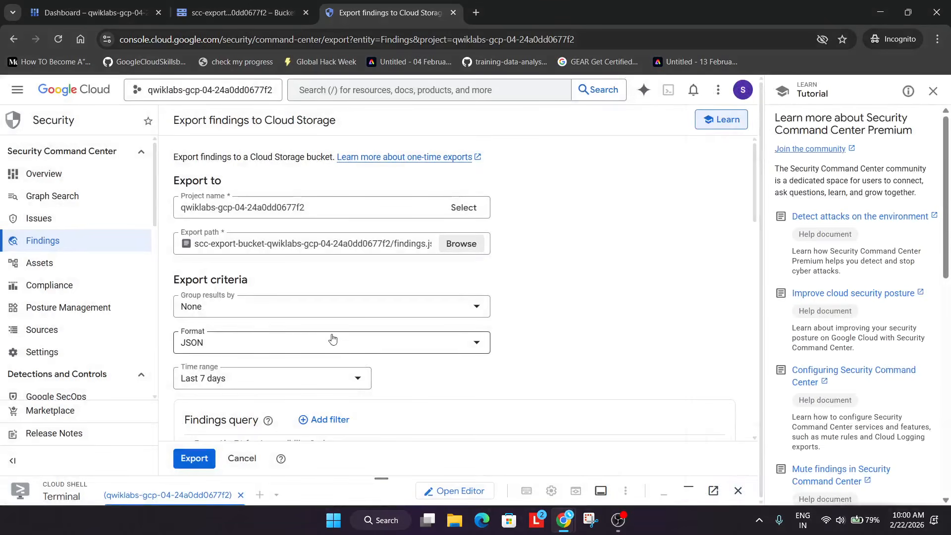
Set the export format to JSONL and the time range to All time
click(328, 348)
click(277, 369)
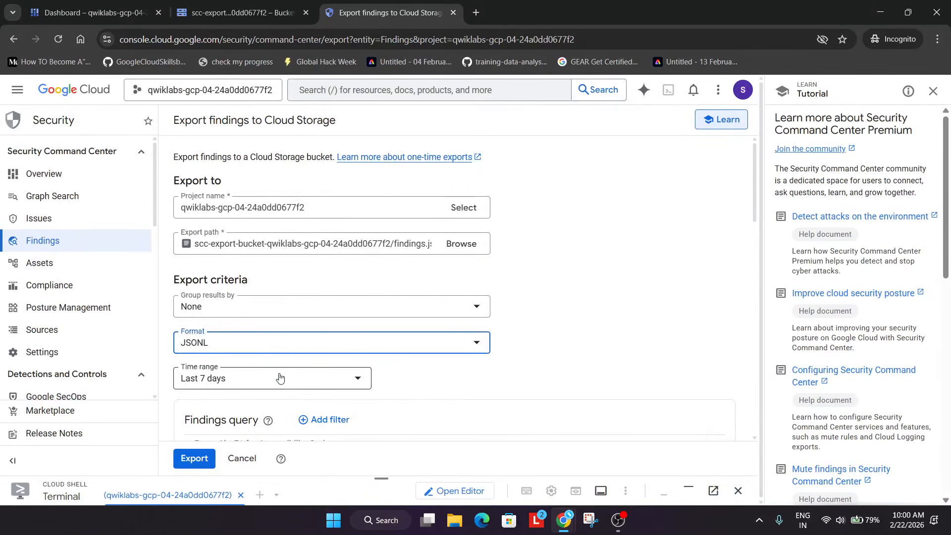
click(278, 378)
scroll(280, 324, down, 3)
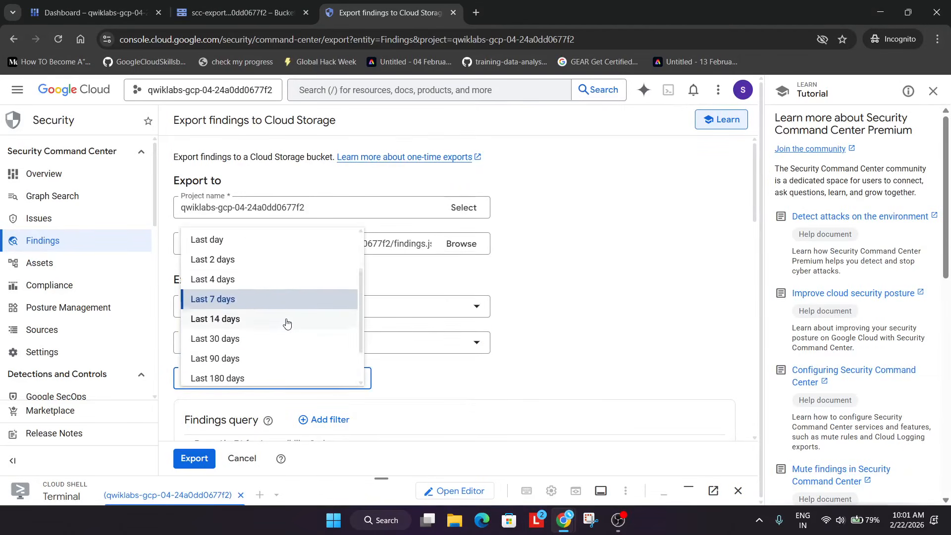
click(238, 351)
Delete the launch_state condition line from the export's findings query
scroll(420, 300, down, 5)
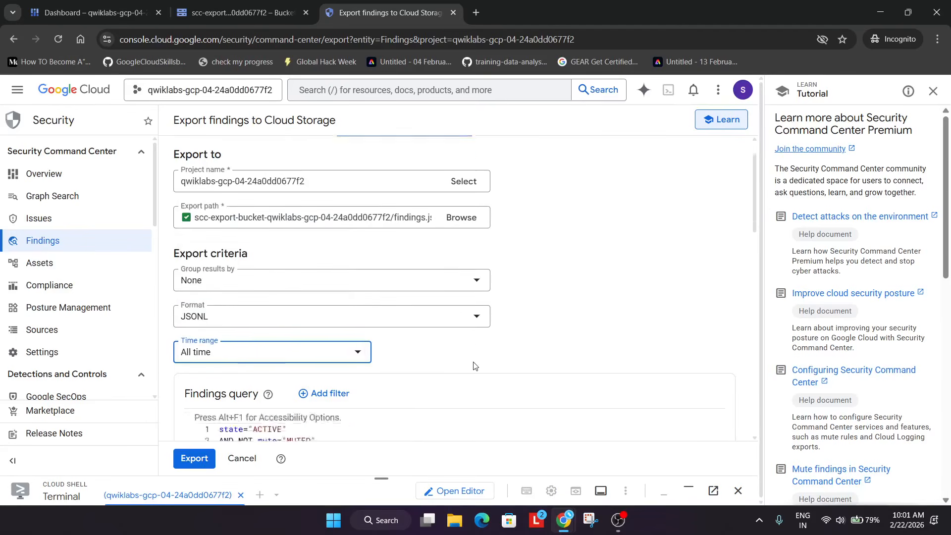
key(alt+Tab)
scroll(466, 246, down, 1)
key(alt+Tab)
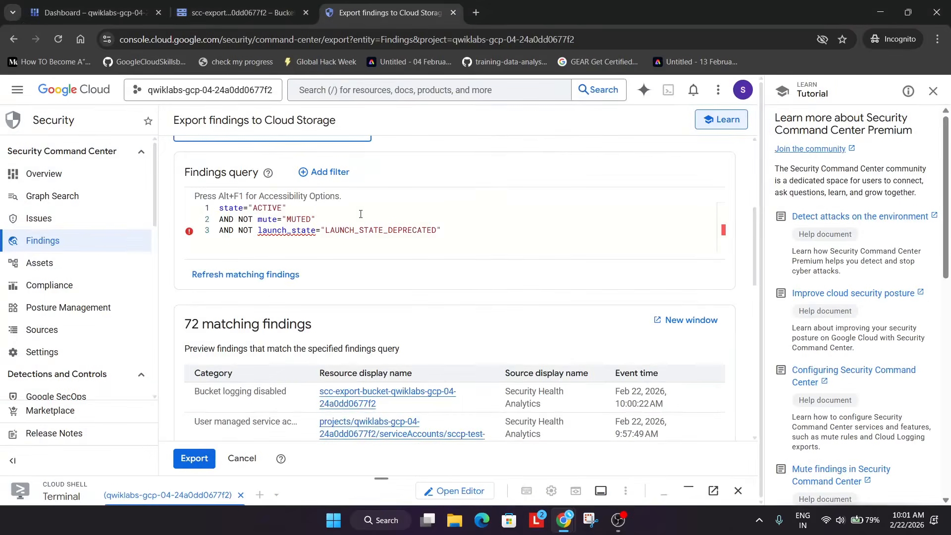
drag(448, 233, 219, 231)
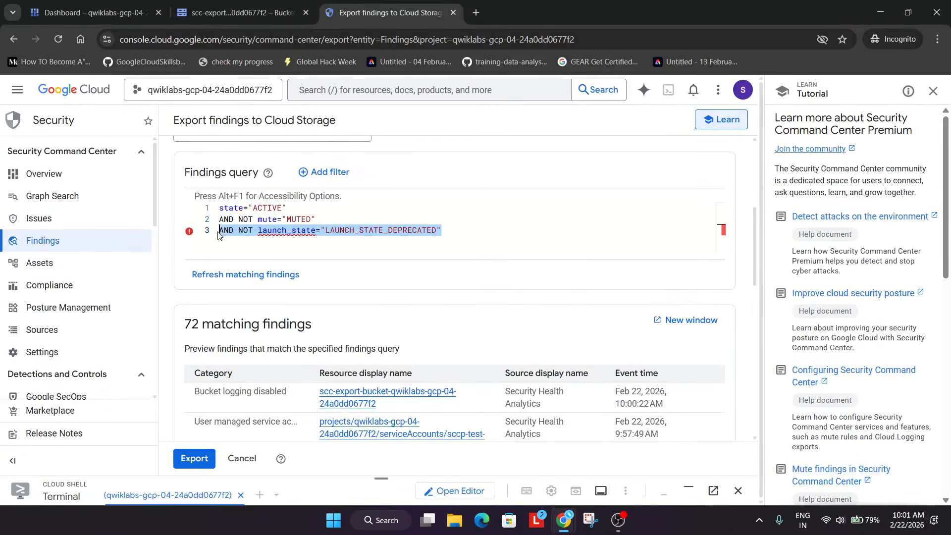
key(BackSpace)
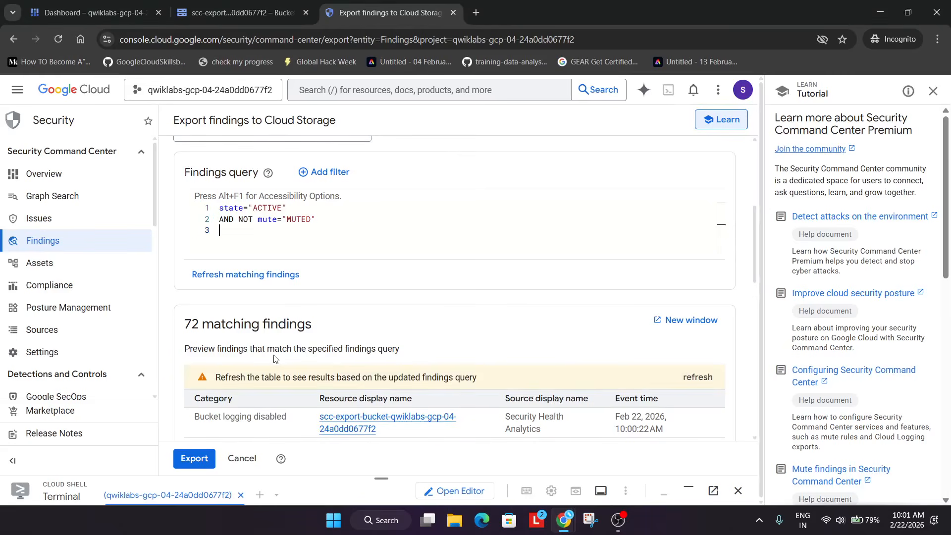
Export the findings to the Cloud Storage bucket
scroll(273, 355, down, 4)
click(192, 462)
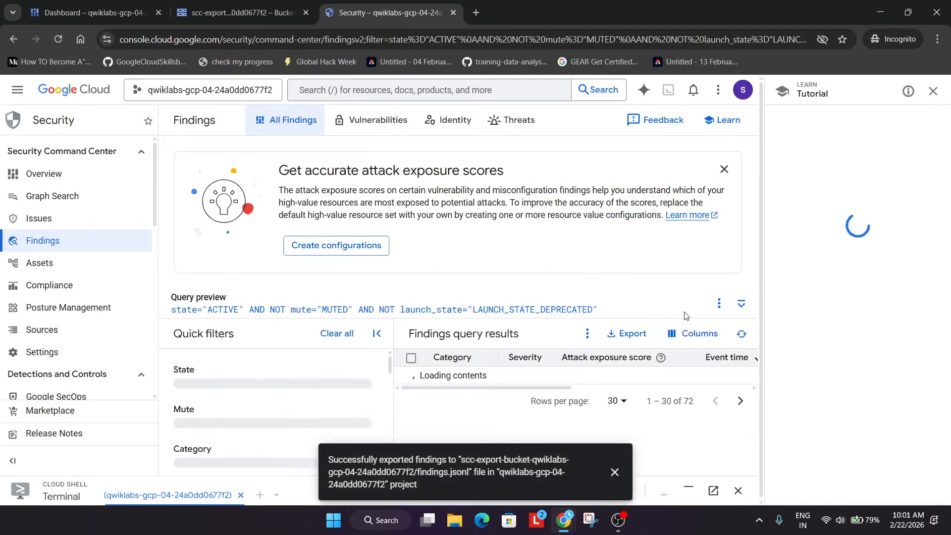
key(alt+Tab)
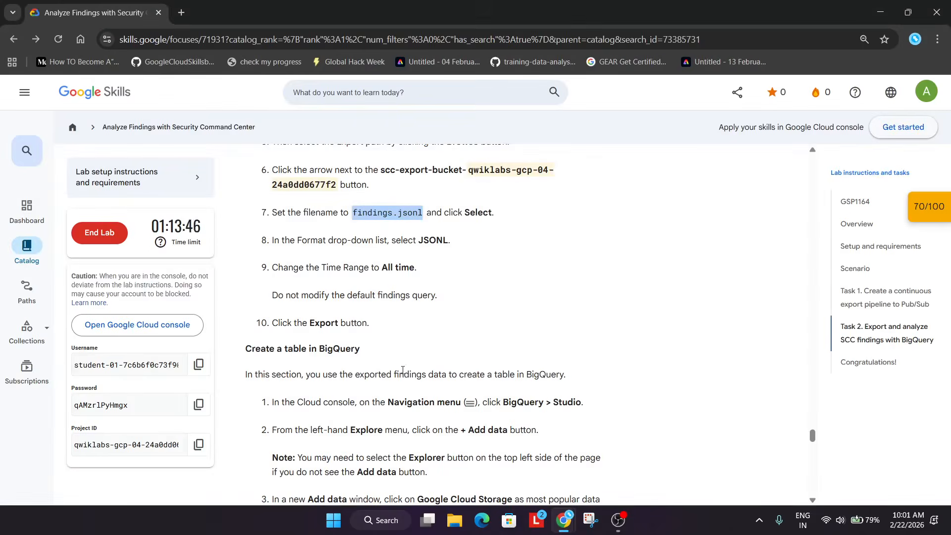
Open BigQuery Studio in the Cloud console and dismiss the introductory tips
scroll(468, 334, down, 5)
key(alt+Tab)
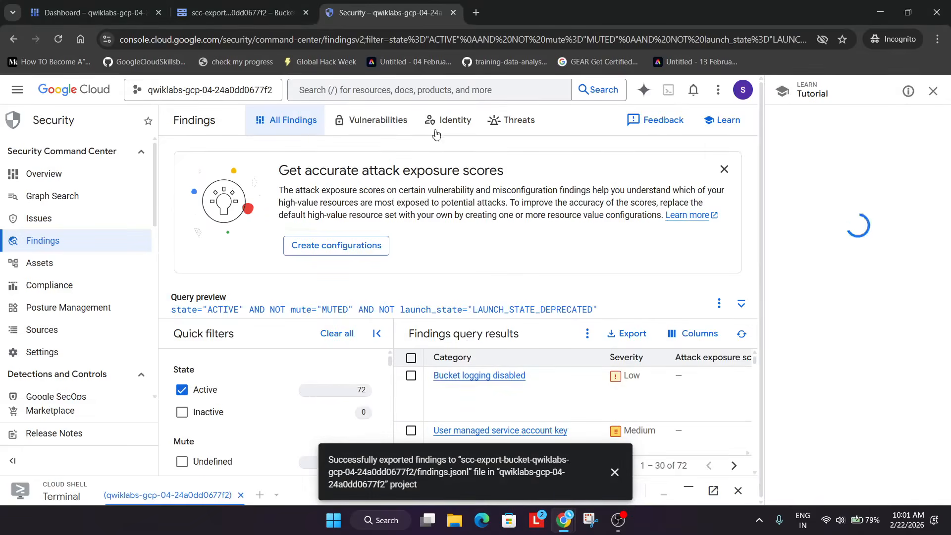
click(400, 91)
click(356, 352)
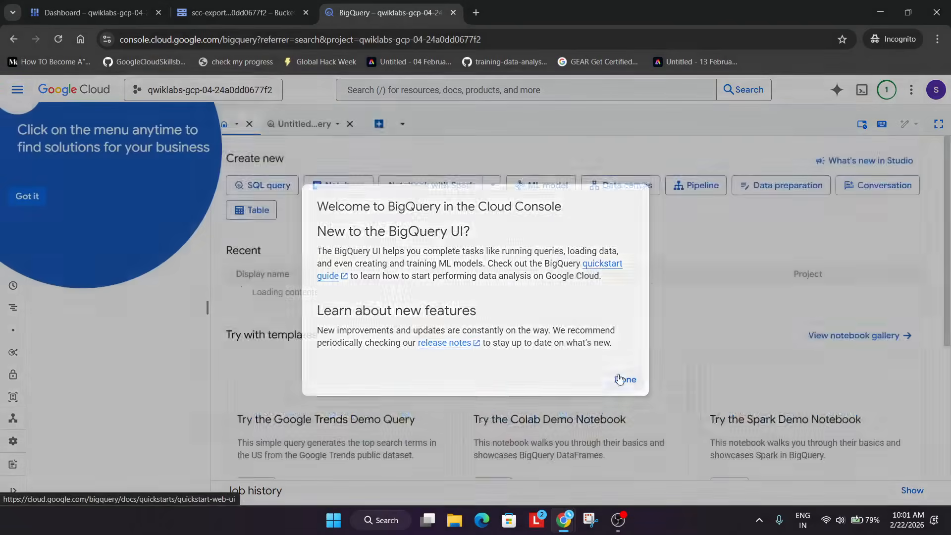
click(619, 379)
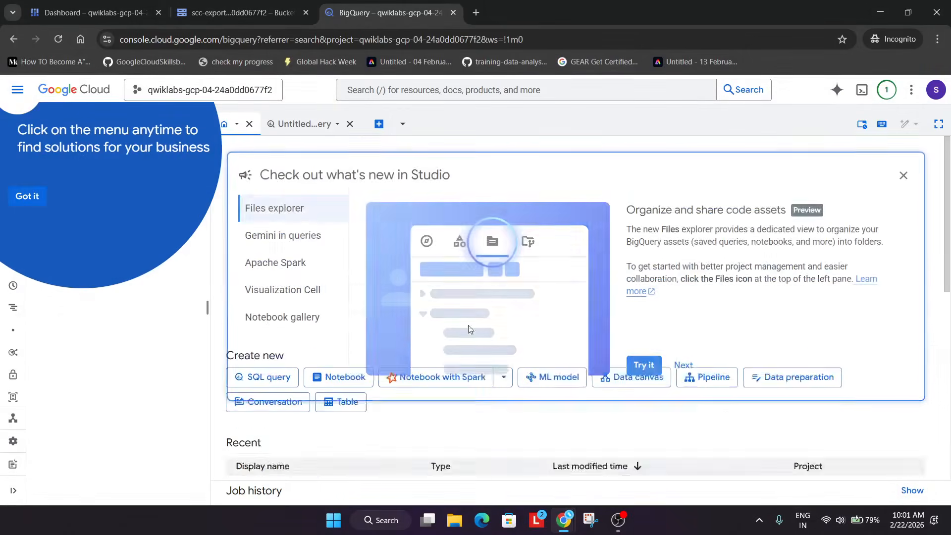
click(27, 195)
From the BigQuery Explorer, open Add data and choose Google Cloud Storage as the data source
key(alt+Tab)
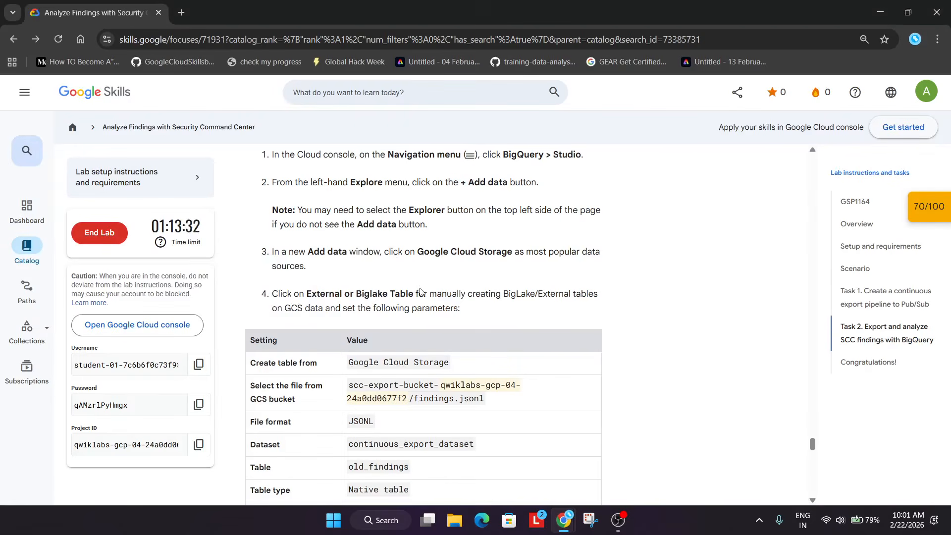
scroll(419, 292, up, 1)
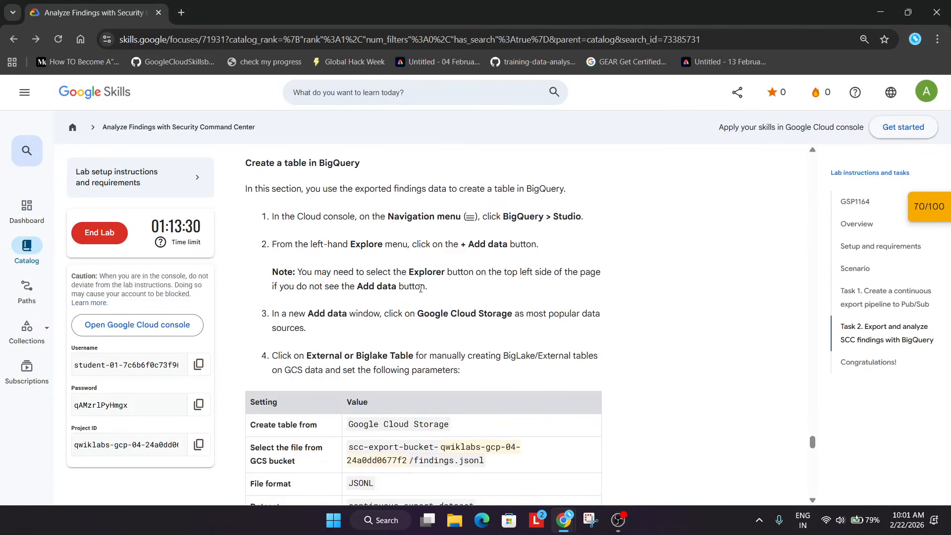
key(alt+Tab)
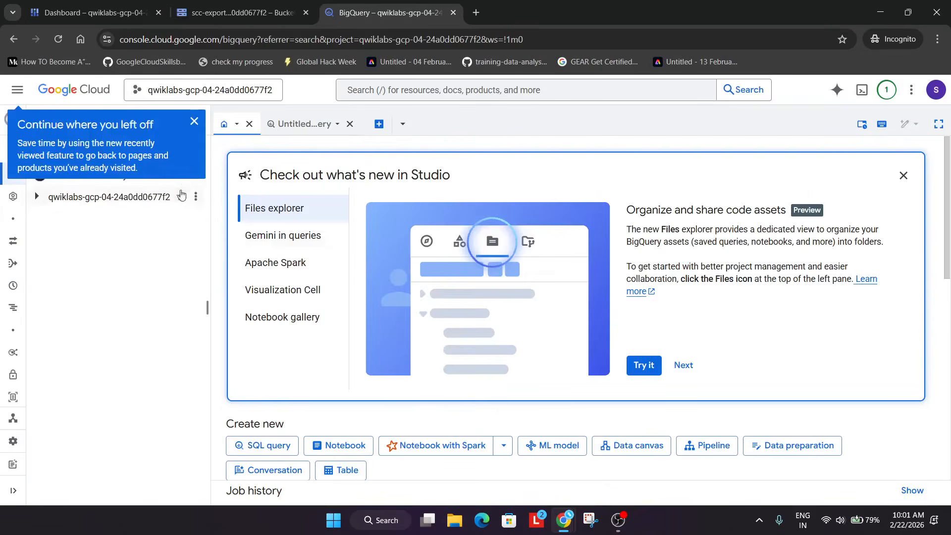
click(197, 120)
click(44, 124)
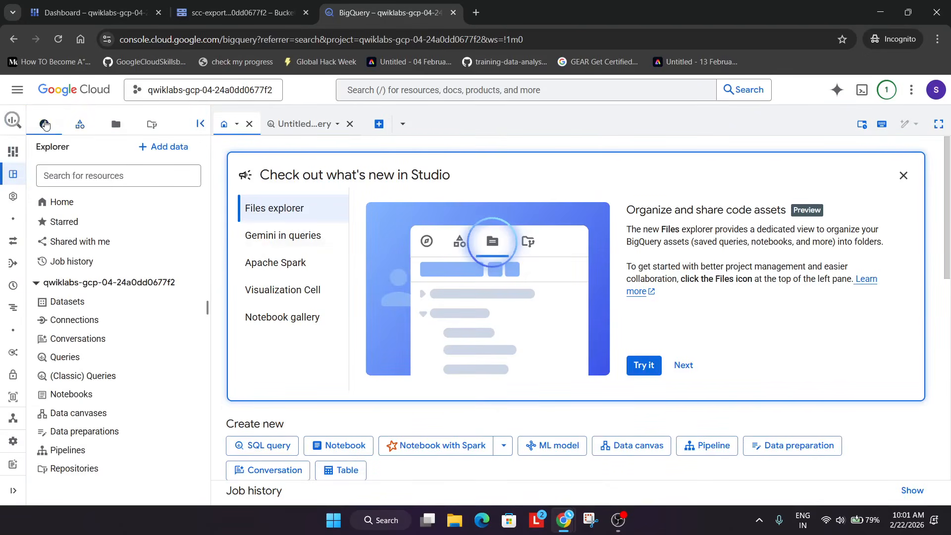
click(161, 148)
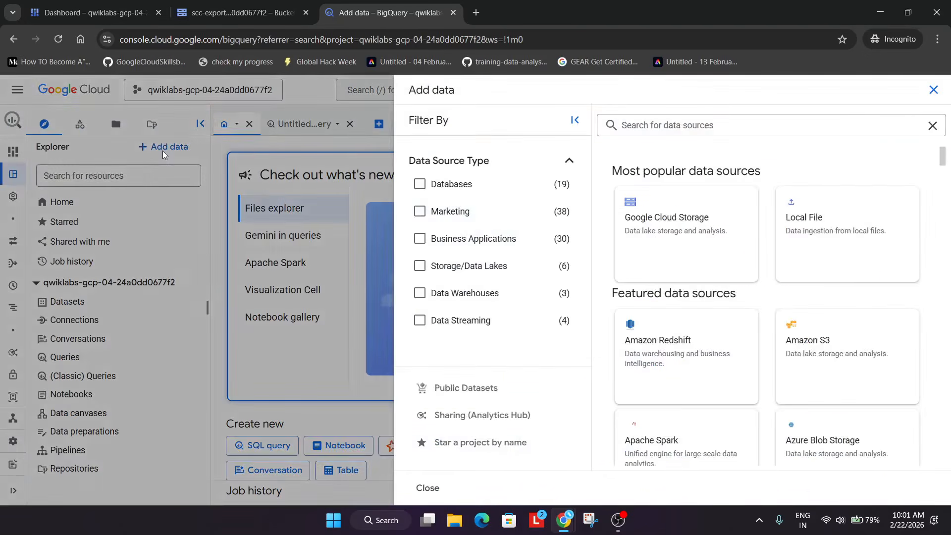
click(674, 219)
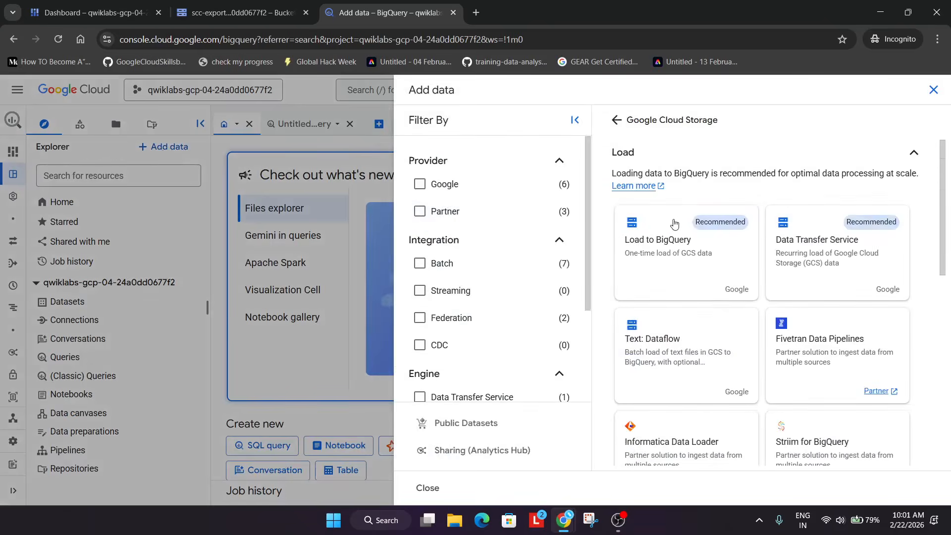
Open table creation for Cloud Storage data and select findings.jsonl from the scc-export-bucket as the source file
key(alt+Tab)
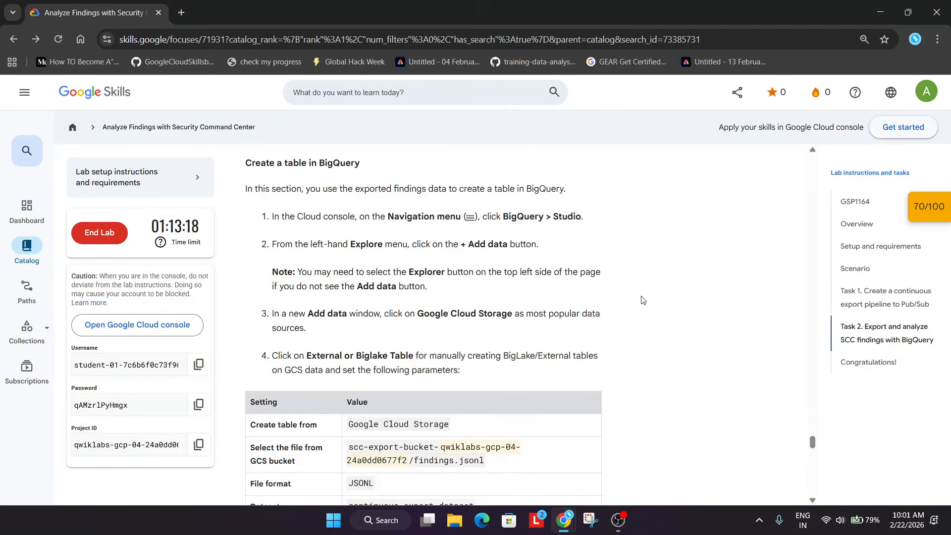
key(alt+Tab)
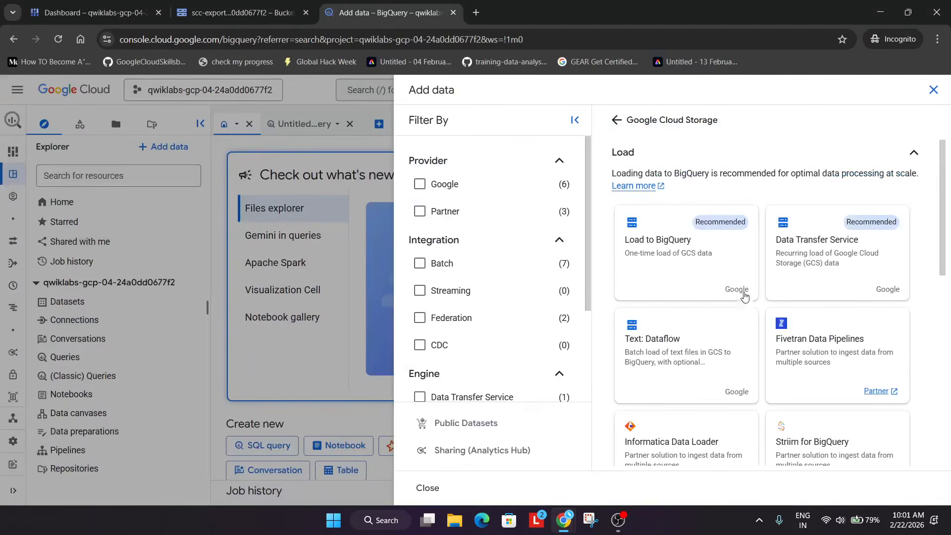
scroll(738, 317, down, 5)
click(652, 380)
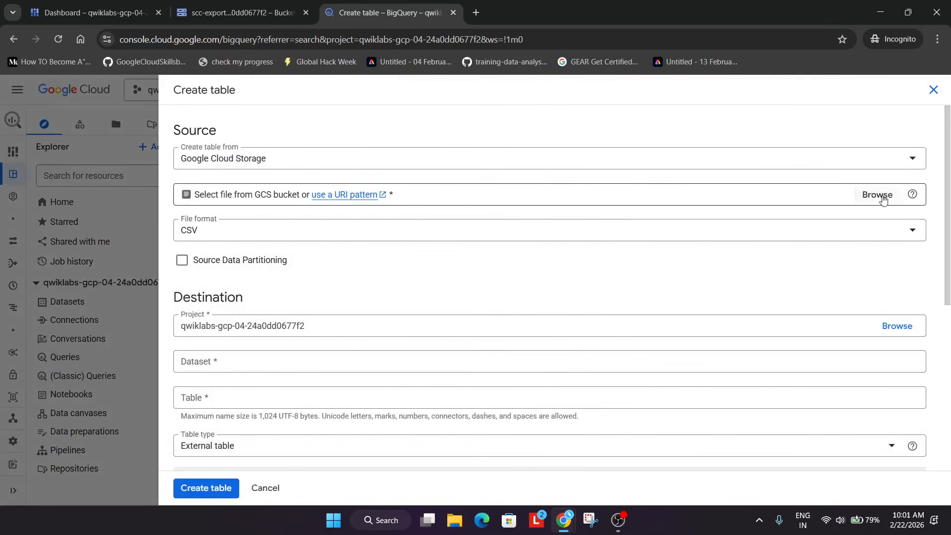
click(878, 196)
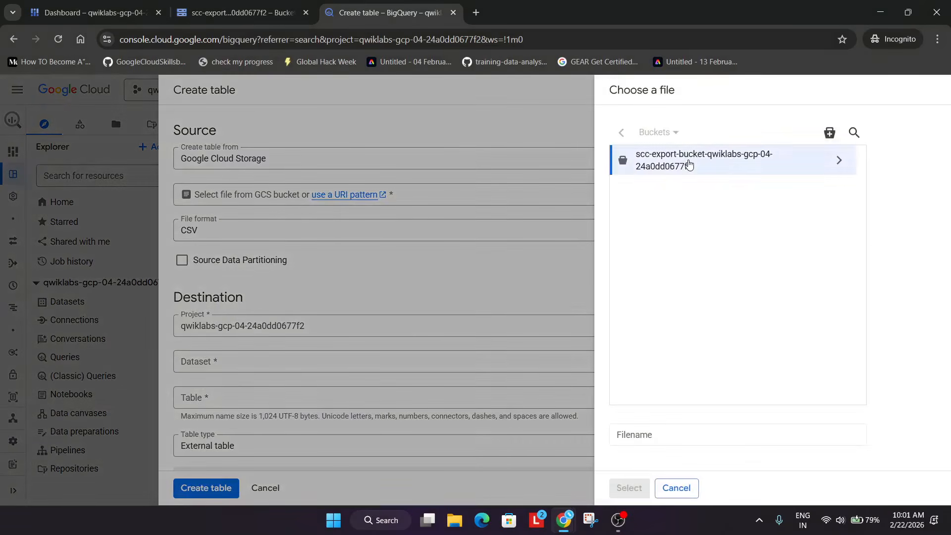
click(688, 164)
click(676, 184)
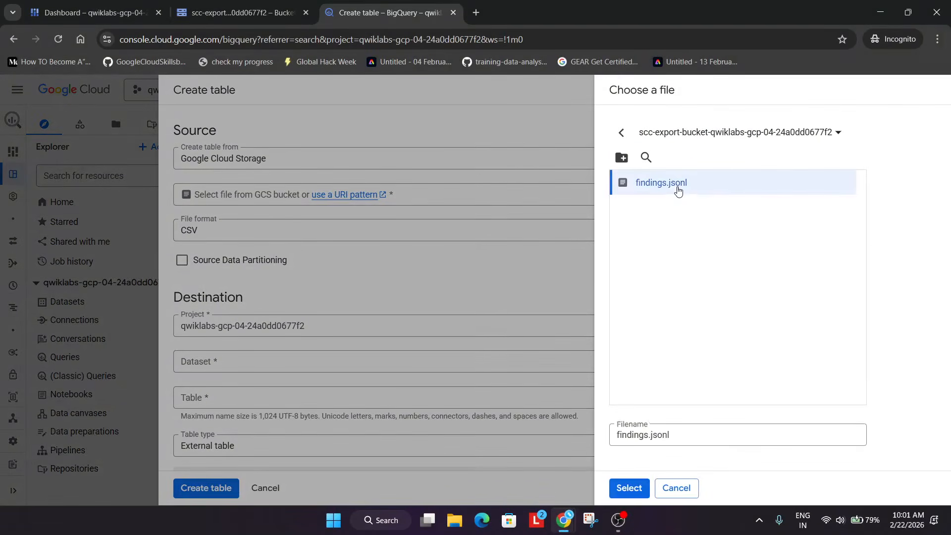
click(628, 488)
Set the file format to JSONL (Newline delimited JSON) and the destination dataset to continuous_export_dataset
click(212, 237)
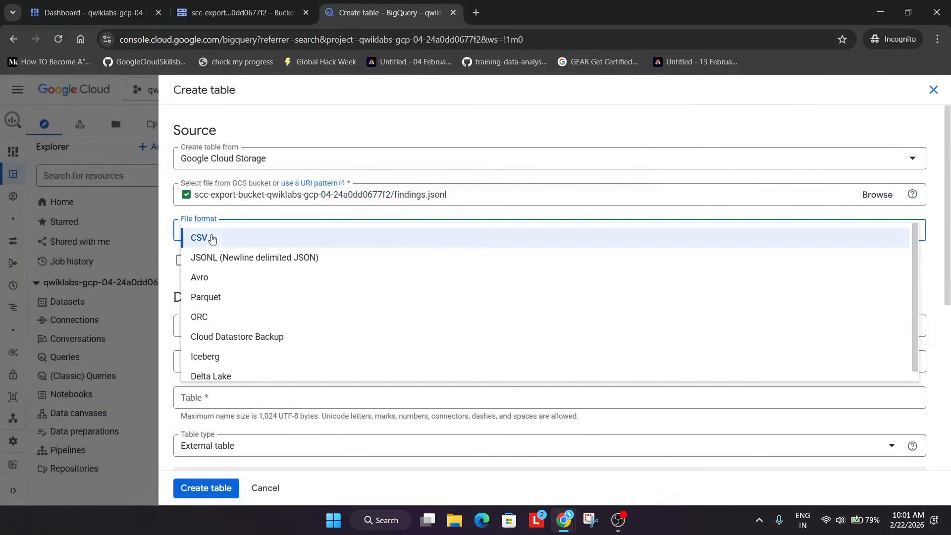
click(218, 258)
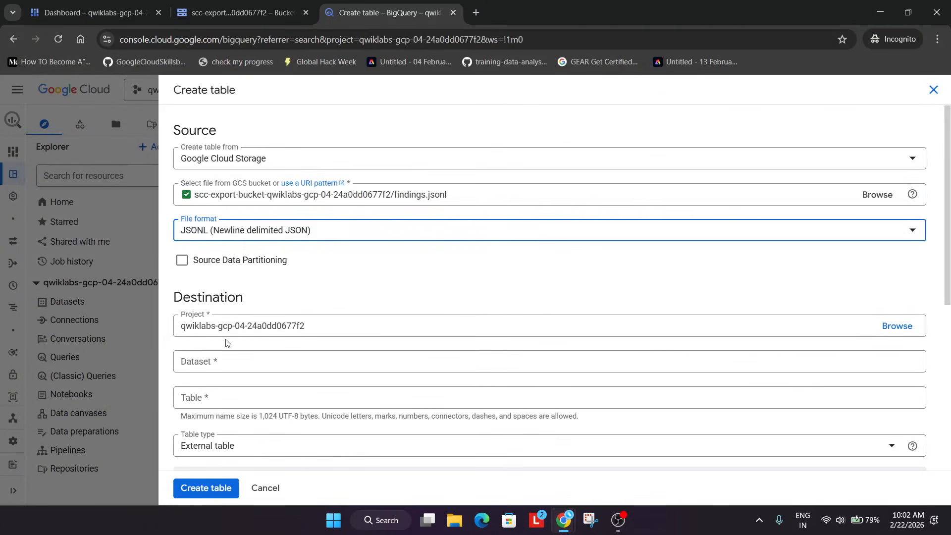
click(228, 357)
click(233, 448)
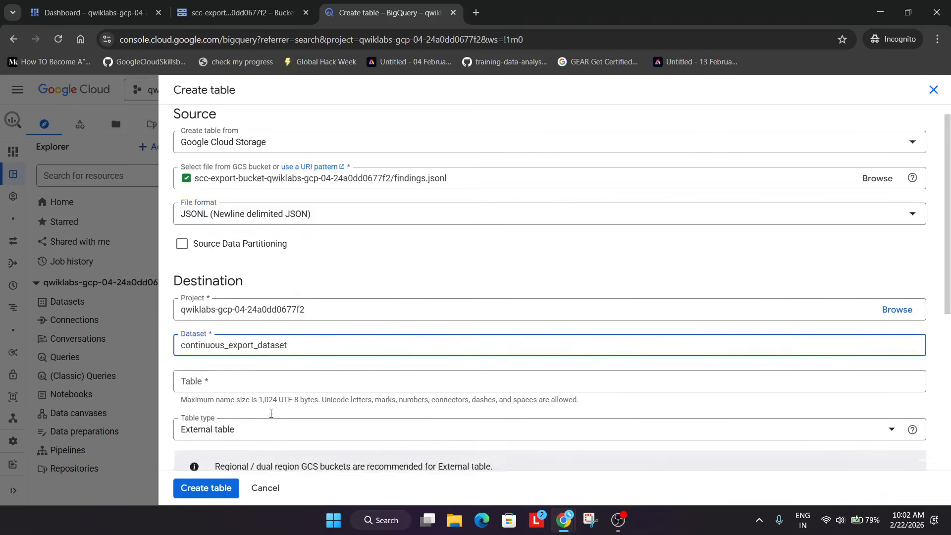
Name the table old_findings, copied from the lab instructions, and set the table type to Native table
scroll(270, 410, down, 2)
key(alt+Tab)
scroll(420, 328, down, 3)
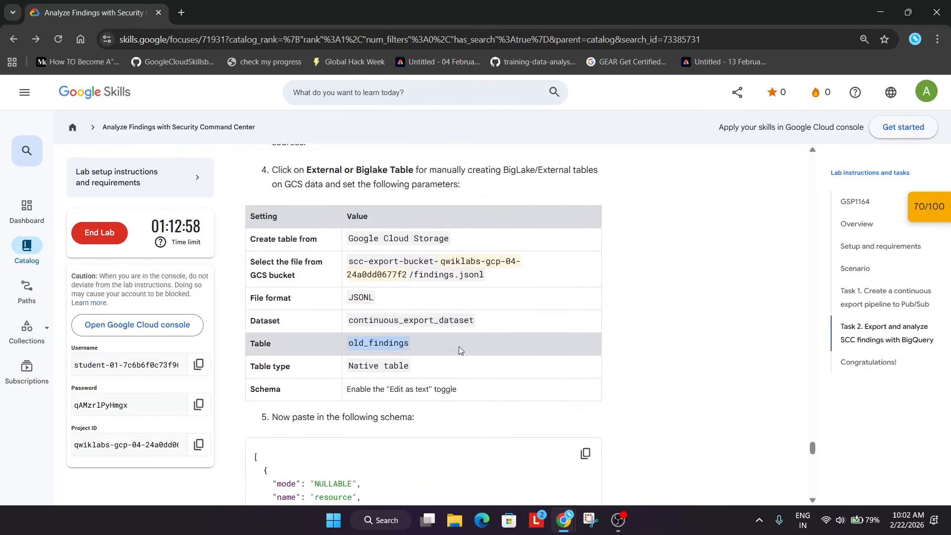
key(alt+Tab)
click(262, 274)
text(old_findings)
click(253, 325)
click(236, 329)
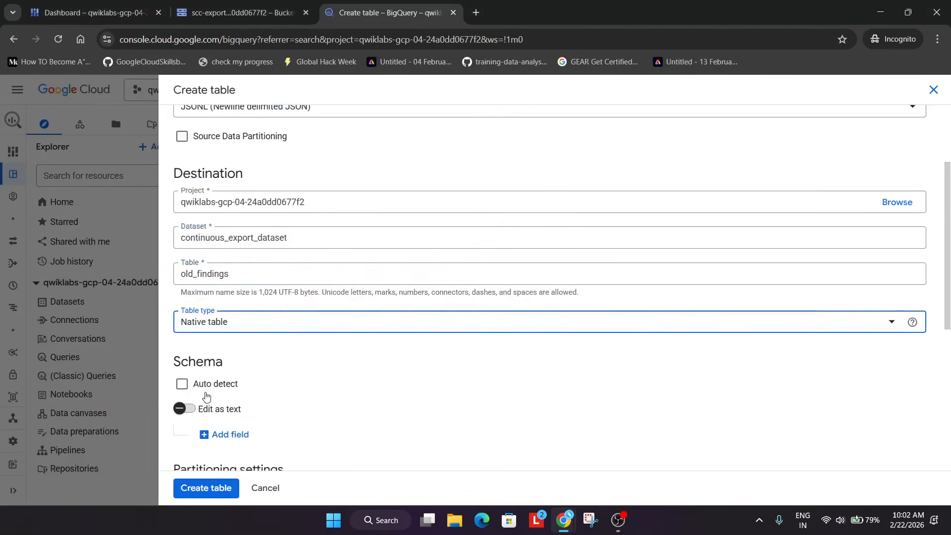
Enable schema editing as text and paste the schema with nullable JSON fields resource and finding
click(201, 411)
scroll(367, 346, down, 2)
key(alt+Tab)
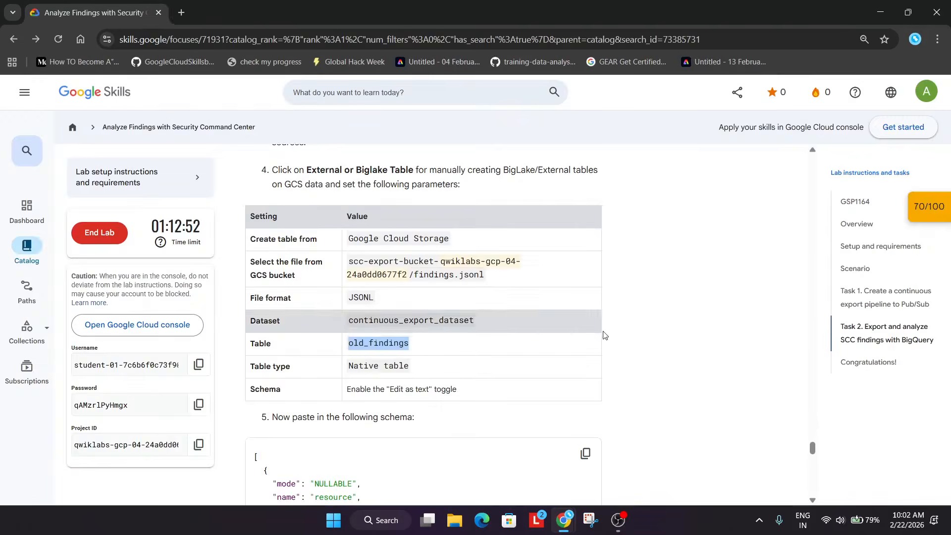
scroll(606, 353, down, 2)
key(alt+Tab)
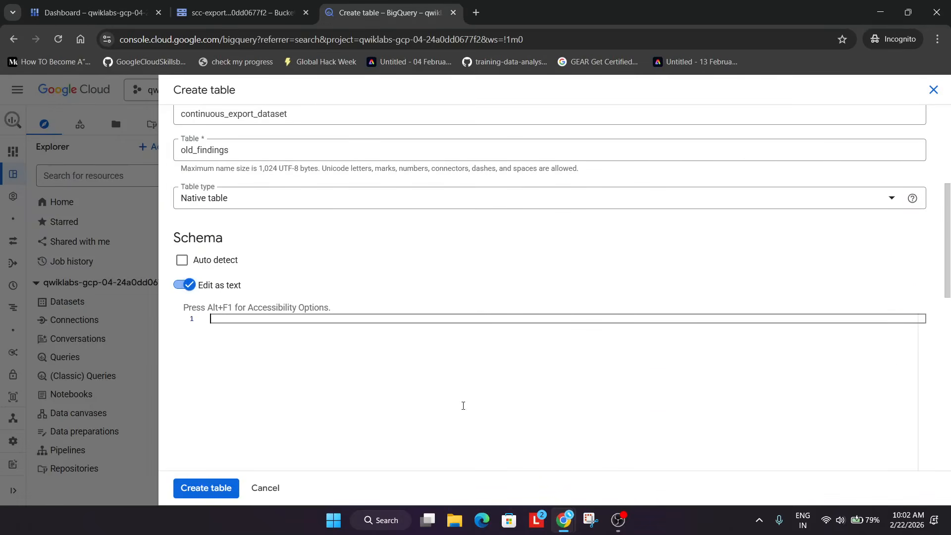
text([   {     "mode": "NULLABLE",     "name": "resource",     "type": "JSON"   },   {     "mode": "NULLABLE",     "name": "finding",     "type": "JSON"   } ])
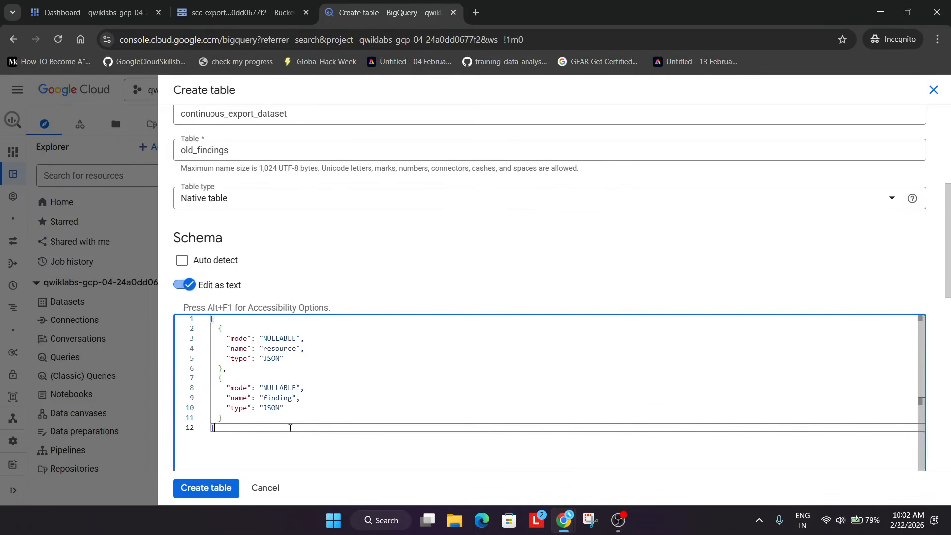
Create the old_findings table and open the load job
key(alt+Tab)
scroll(443, 377, down, 3)
key(alt+Tab)
click(213, 489)
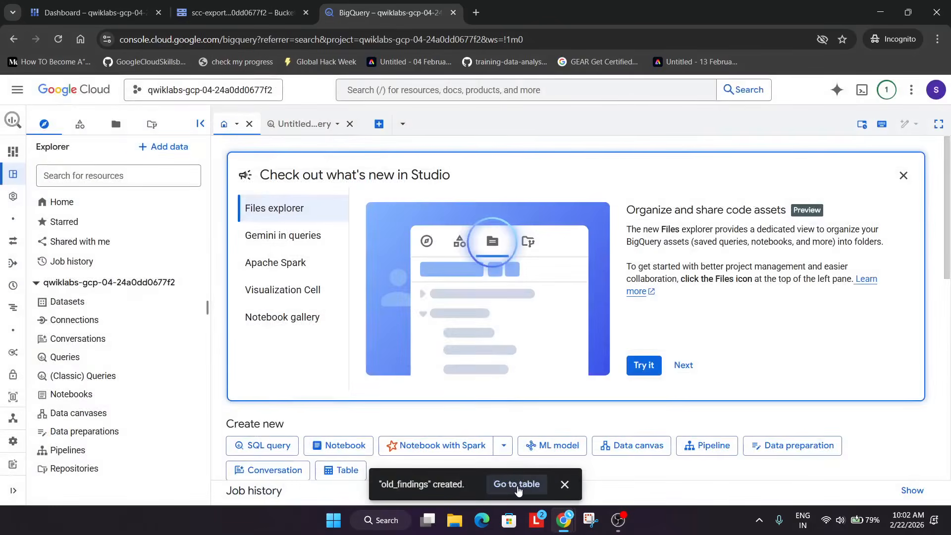
click(517, 484)
Check lab progress for the Cloud Storage export and BigQuery table checkpoint
key(alt+Tab)
scroll(445, 347, down, 2)
click(362, 288)
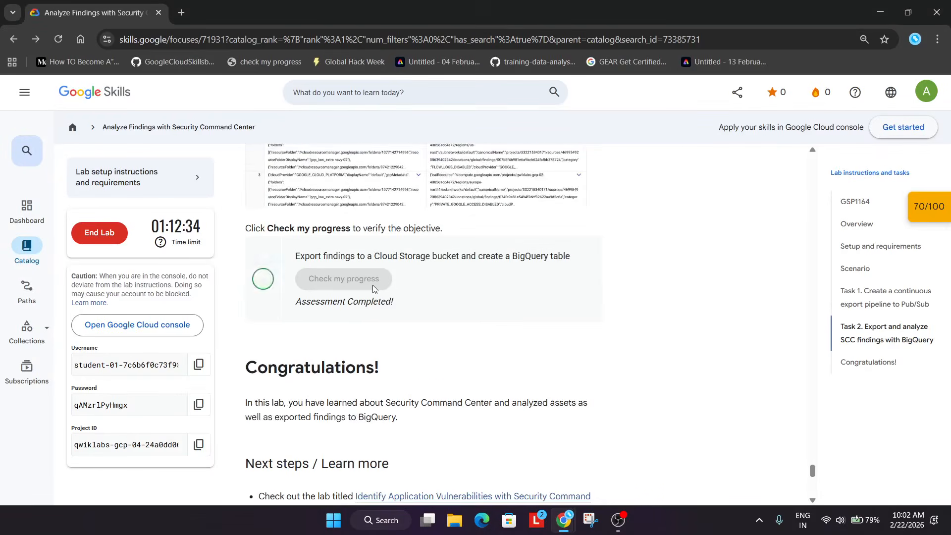
click(921, 206)
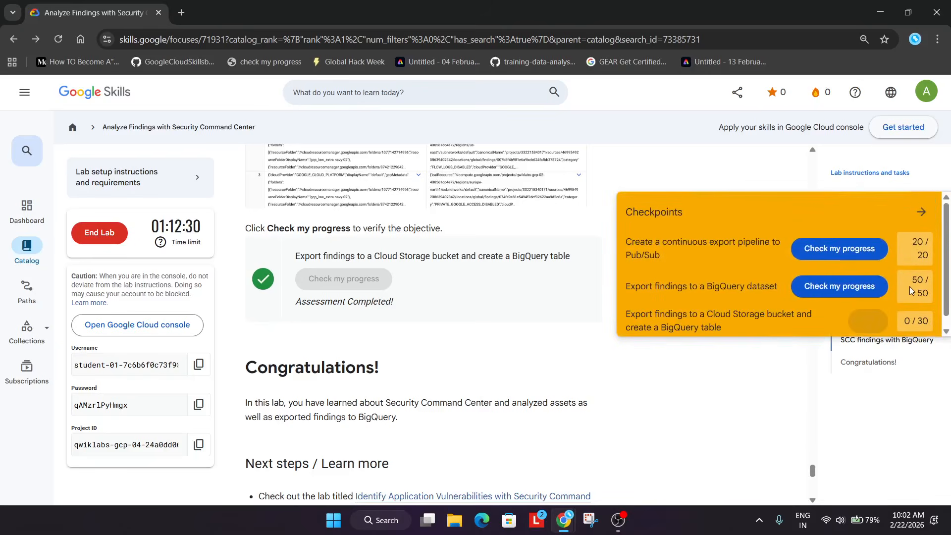
click(922, 216)
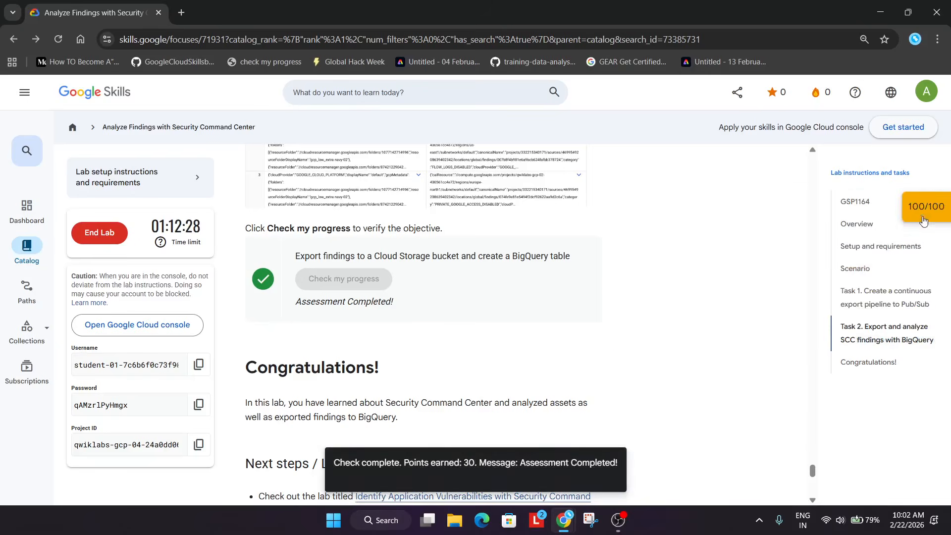
click(857, 214)
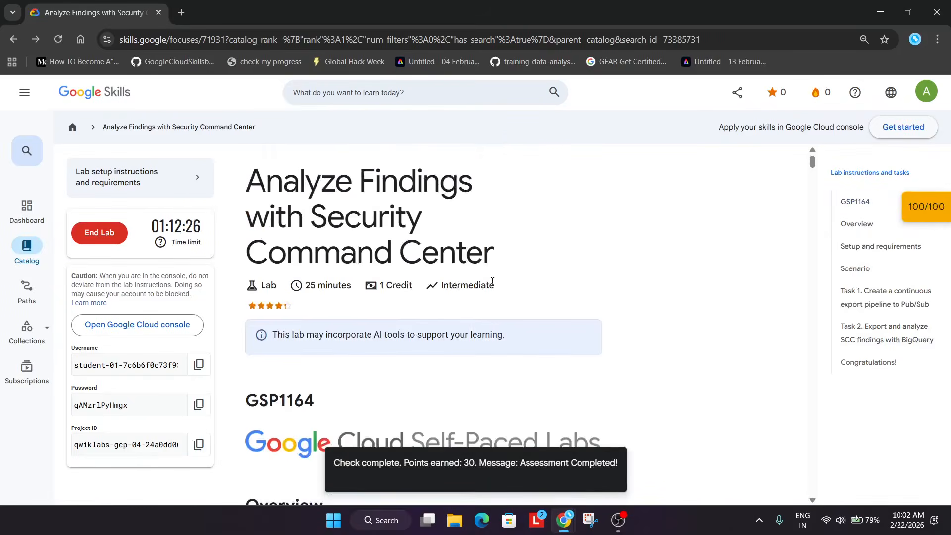
click(618, 517)
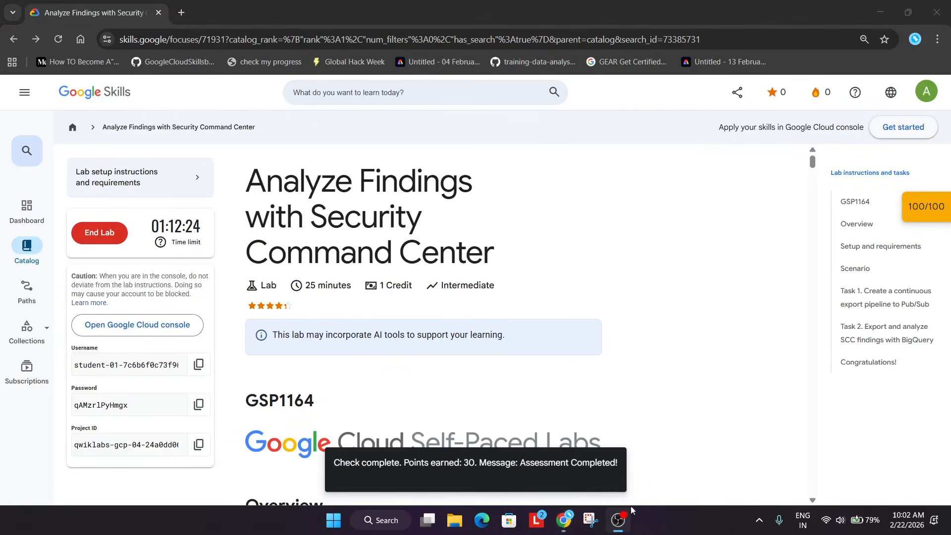